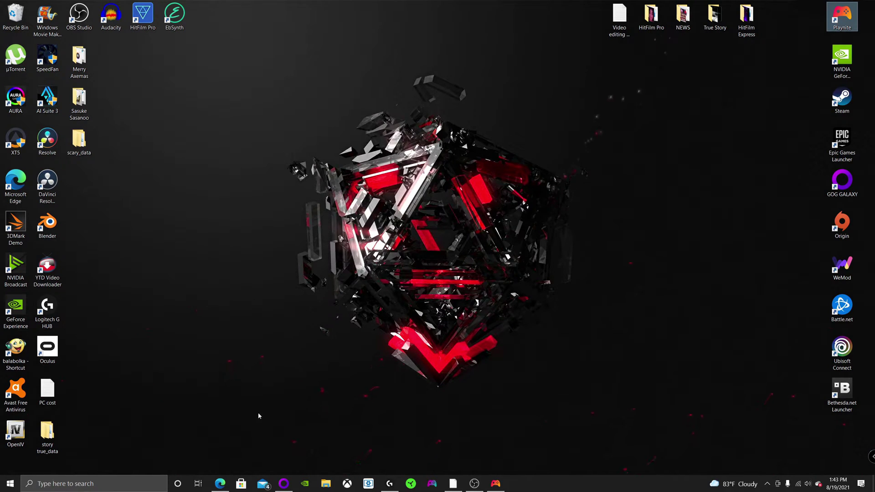
# Download XBOXSERIESish_1_3_4.pthm from the theme's Playnite Forums thread and bring up its install prompt in Playnite
pyautogui.click(223, 485)
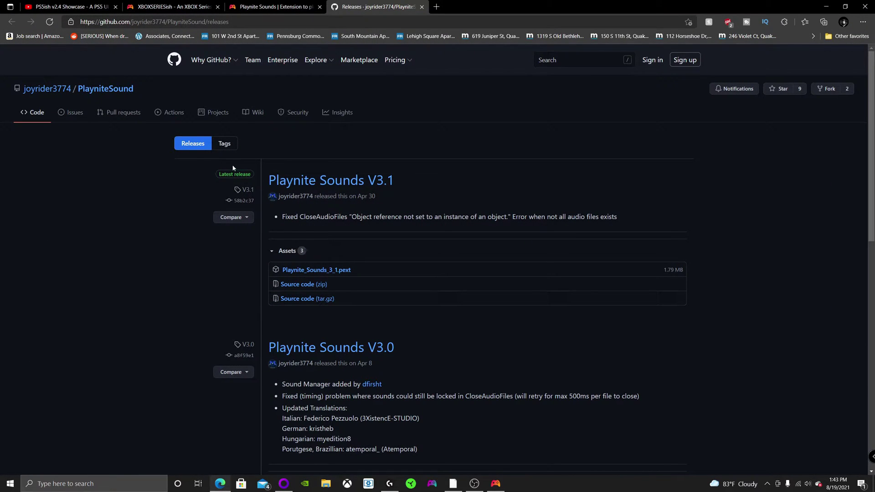
pyautogui.click(153, 4)
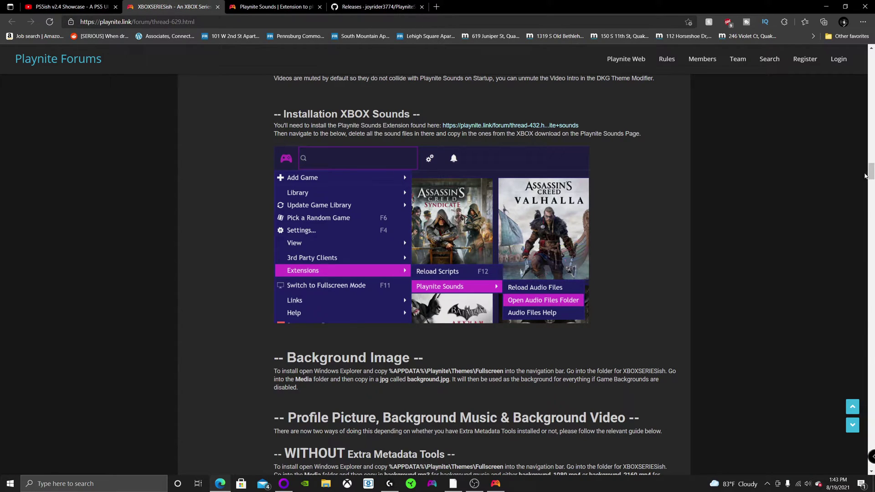
pyautogui.moveTo(865, 176); pyautogui.dragTo(872, 85)
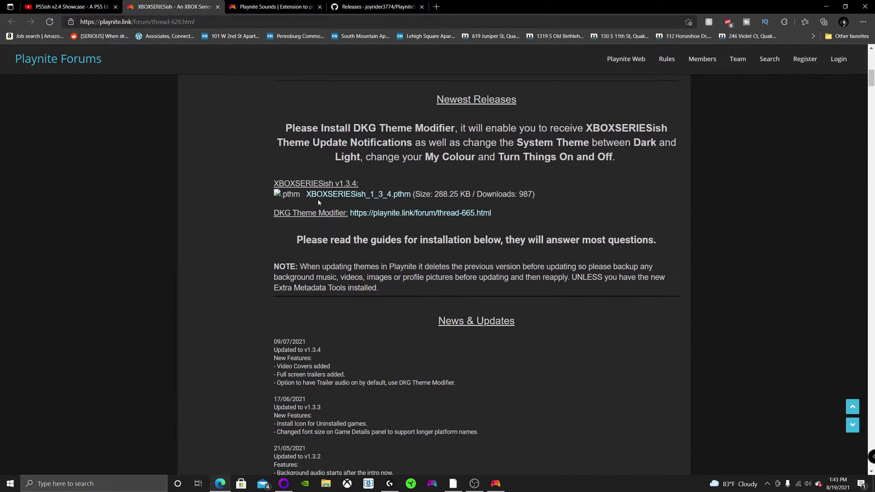
pyautogui.click(399, 196)
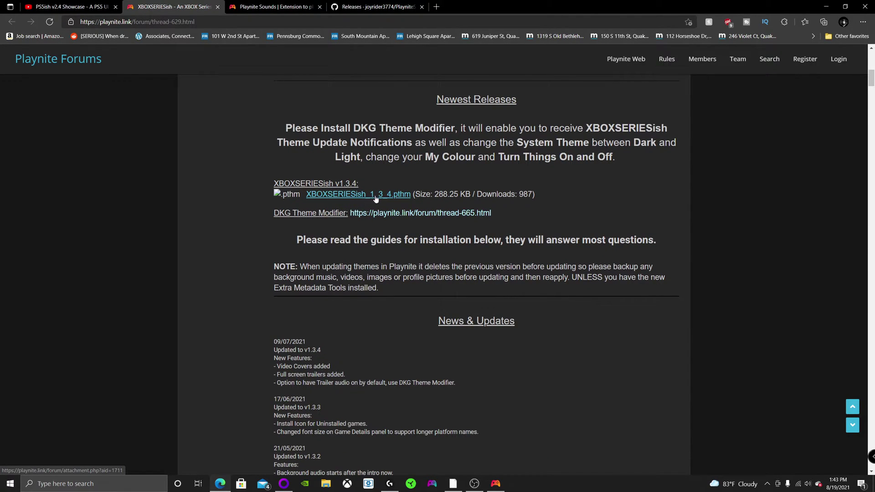
pyautogui.click(404, 196)
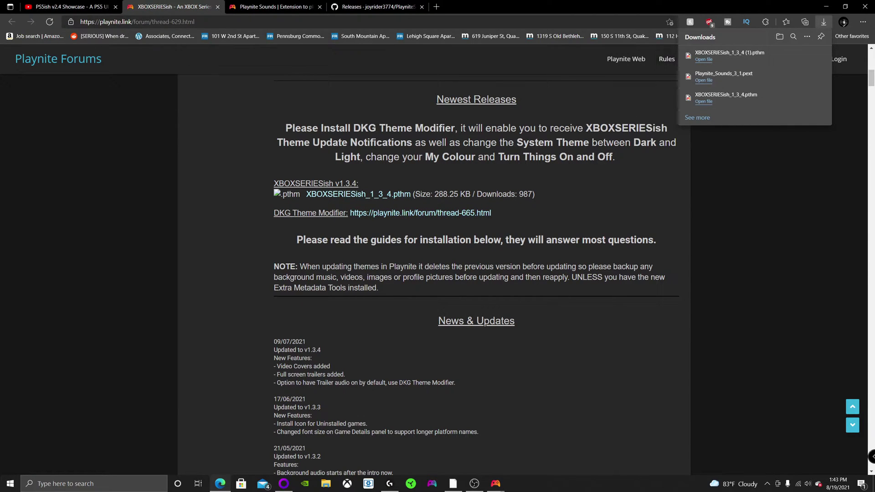
pyautogui.moveTo(495, 483)
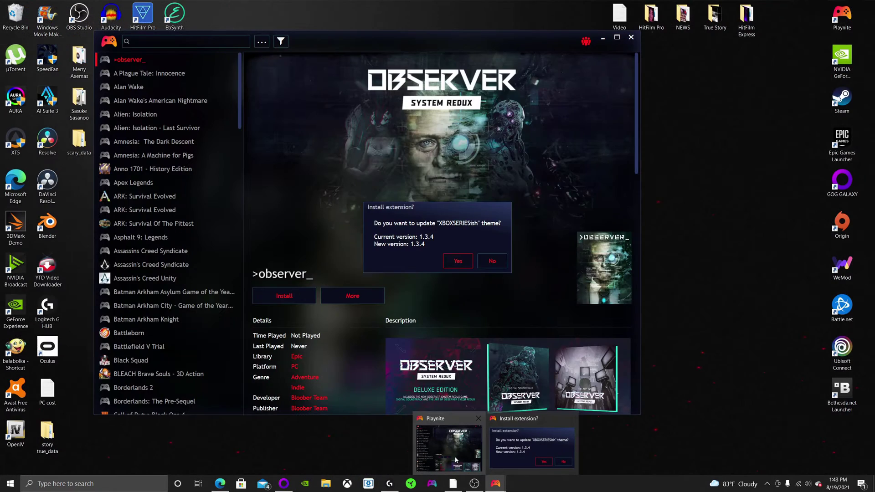
pyautogui.click(456, 460)
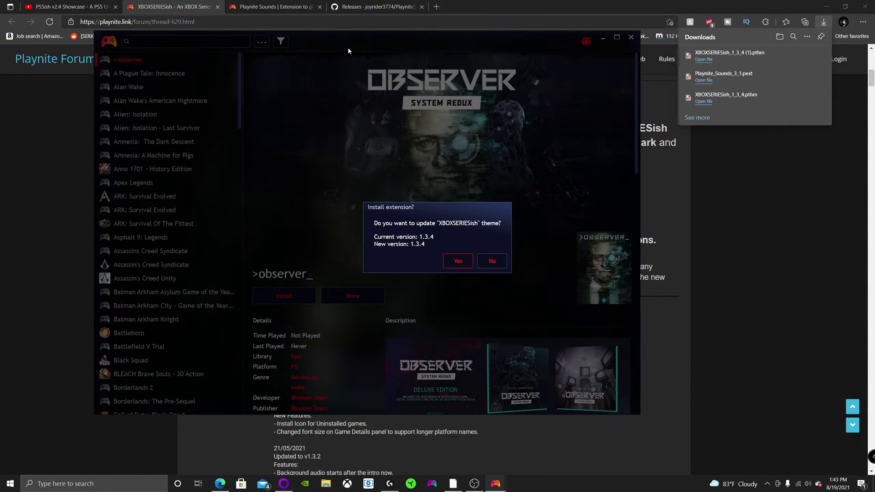
# Open the Playnite website's download page in a new browser tab and open PlayniteInstaller from the Downloads folder
pyautogui.click(436, 6)
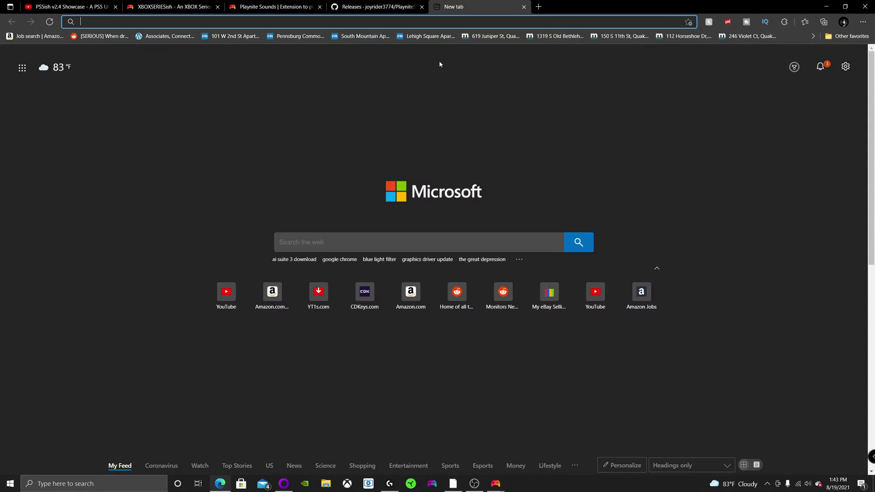
pyautogui.write('playnit')
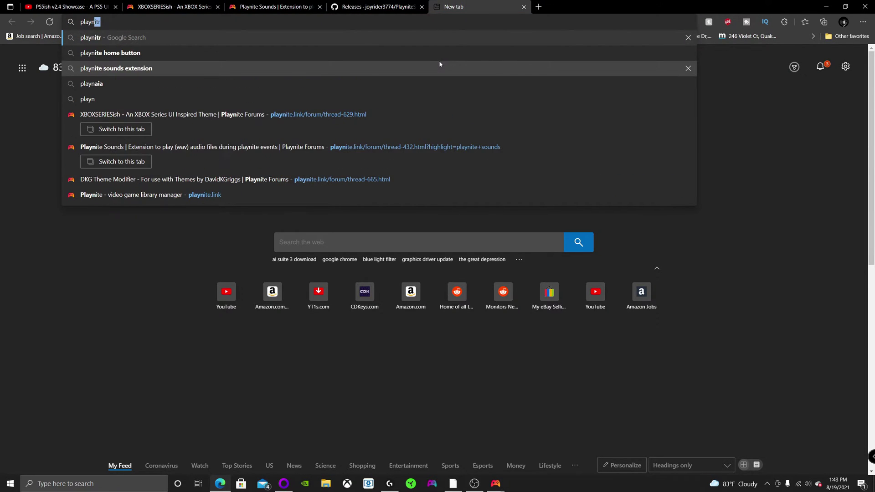
pyautogui.write('e')
pyautogui.press('Return')
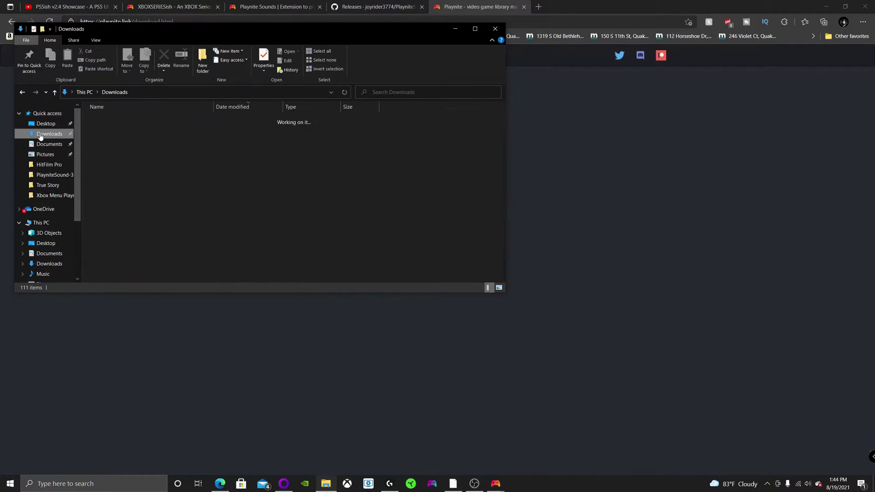
pyautogui.doubleClick(136, 179)
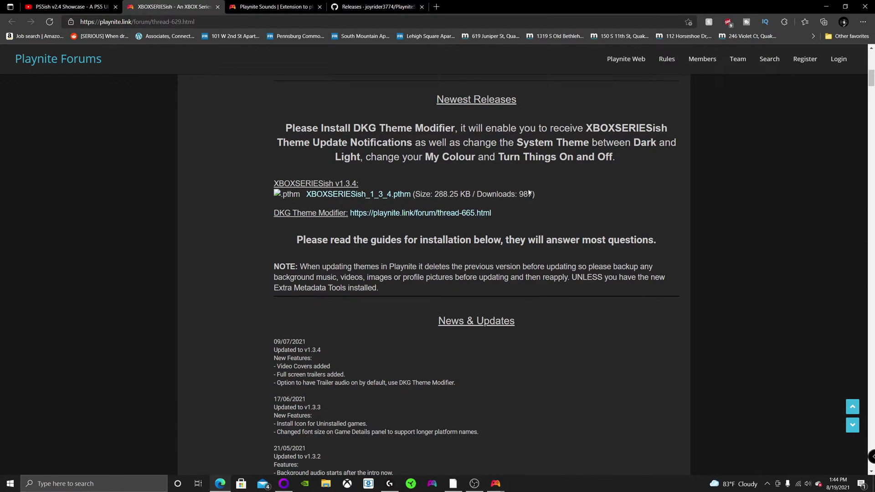
pyautogui.click(826, 7)
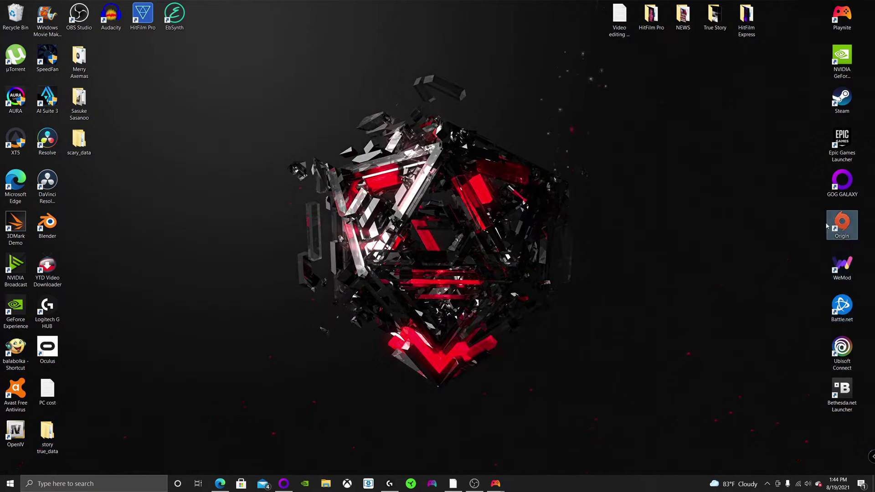
pyautogui.click(842, 98)
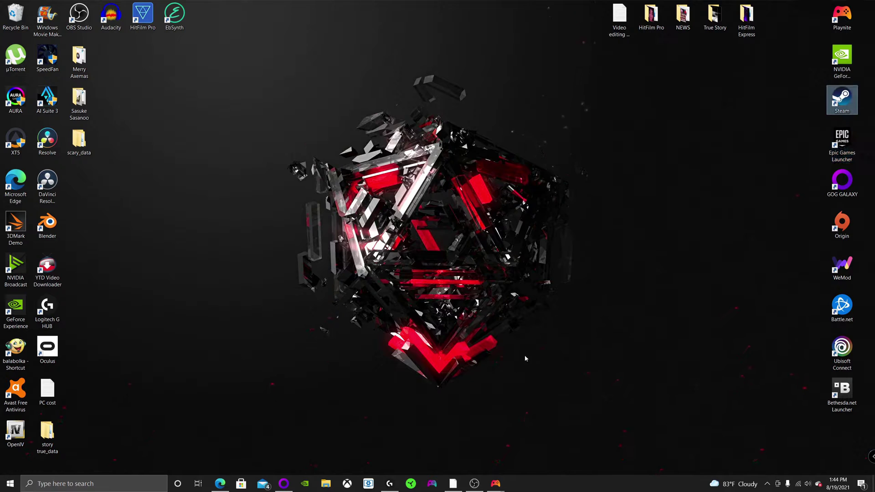
pyautogui.click(220, 483)
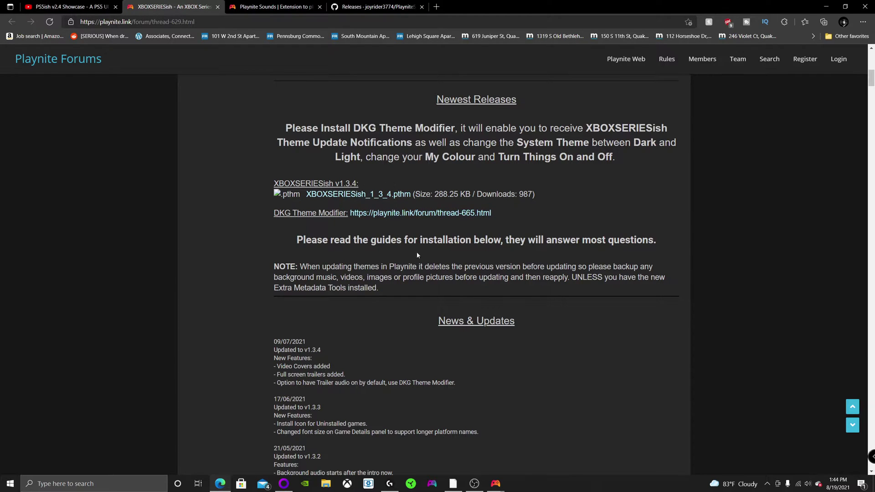
# Open the Downloads folder and select the XBOXSERIESish_1_3_4 (1) theme file
pyautogui.click(325, 483)
pyautogui.click(51, 133)
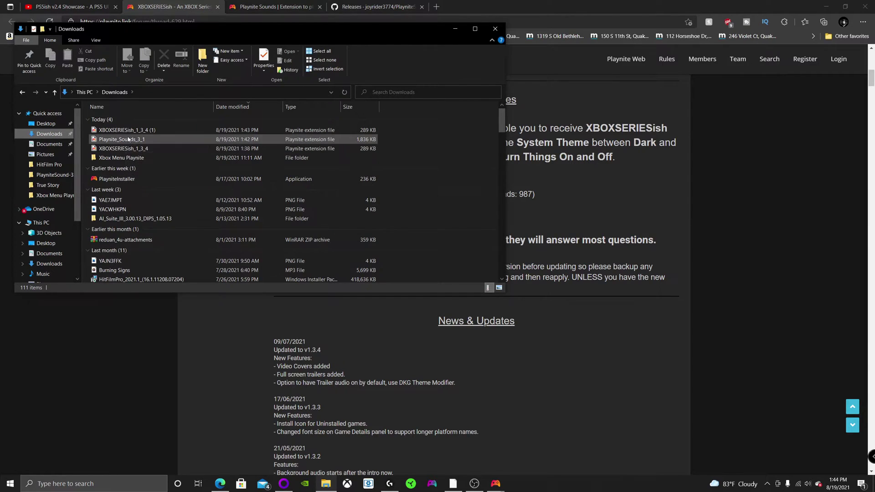
pyautogui.click(126, 130)
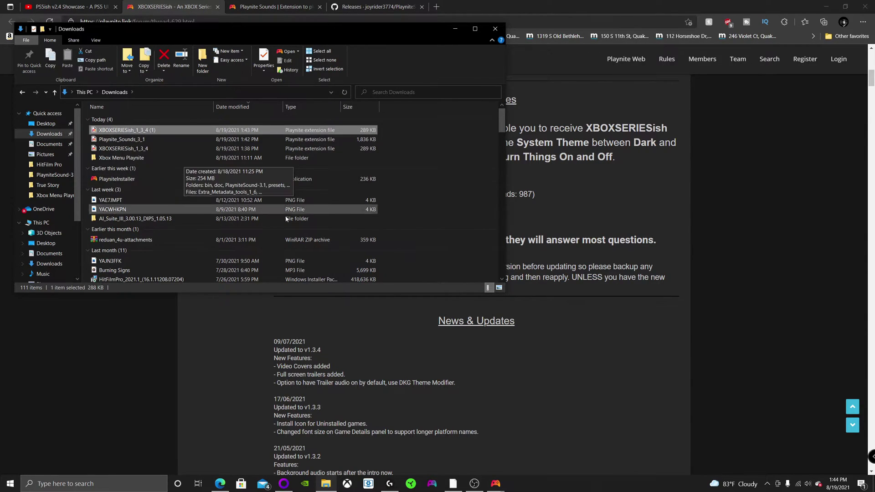
# Switch to Playnite, decline the XBOXSERIESish theme update and minimize the Playnite window
pyautogui.click(495, 484)
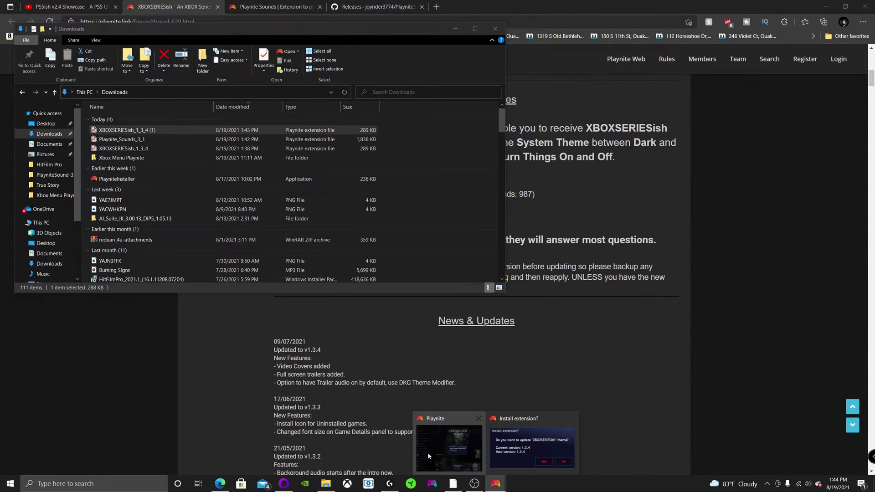
pyautogui.click(531, 449)
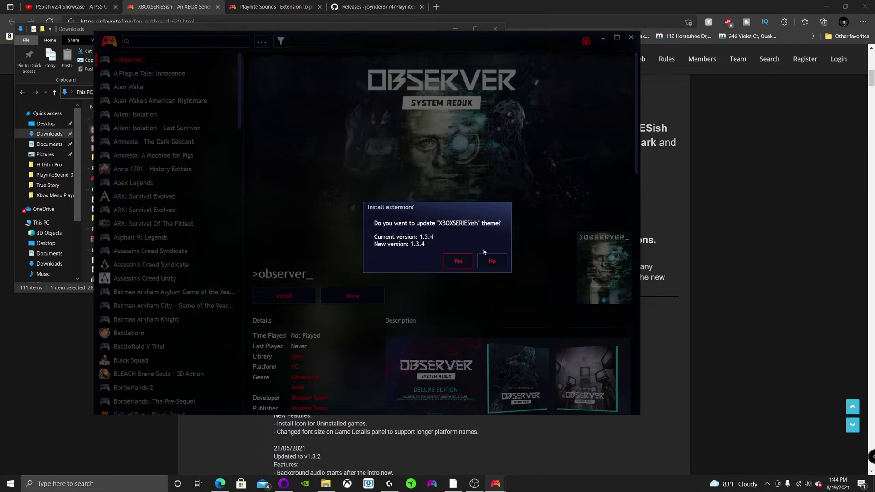
pyautogui.click(493, 262)
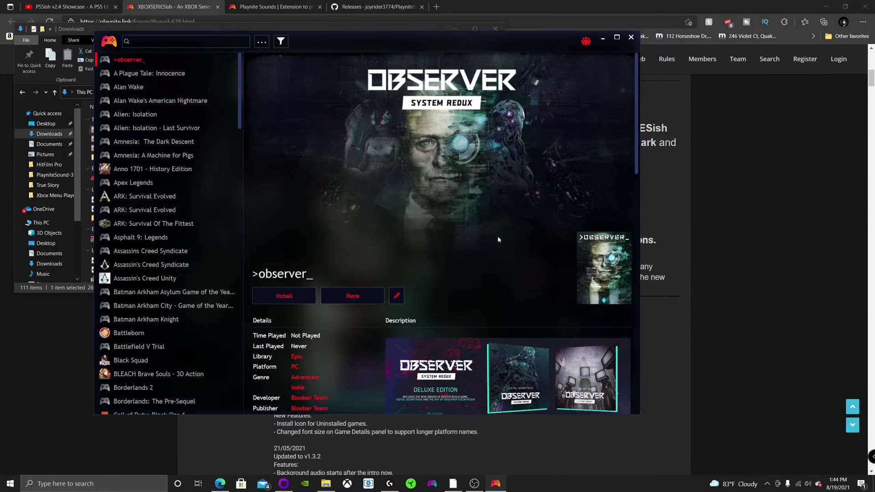
pyautogui.click(603, 39)
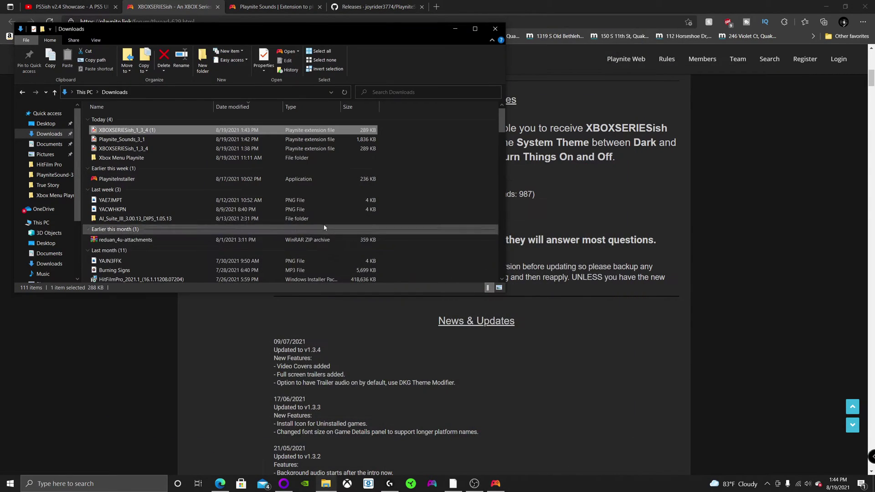
# Find the Installation XBOX Sounds section in the XBOXSERIESish forum thread and open its Playnite Sounds extension link
pyautogui.click(223, 346)
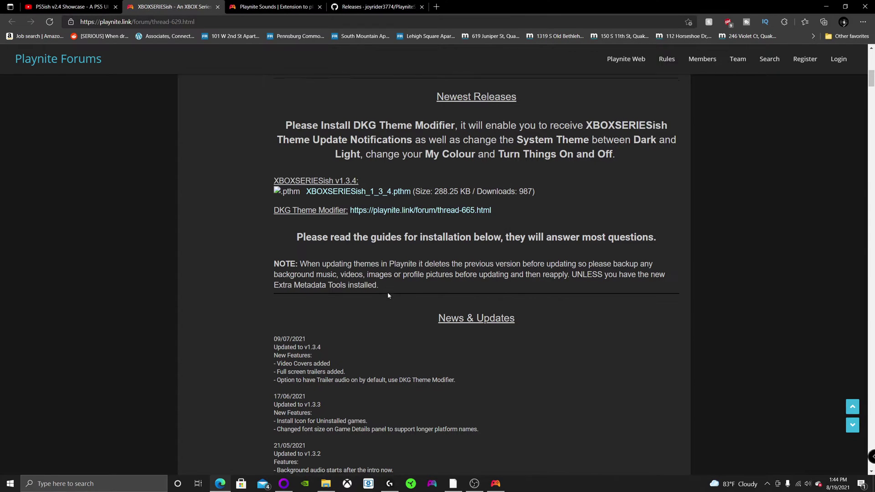
pyautogui.scroll(-15, 391, 292)
pyautogui.scroll(-20, 391, 295)
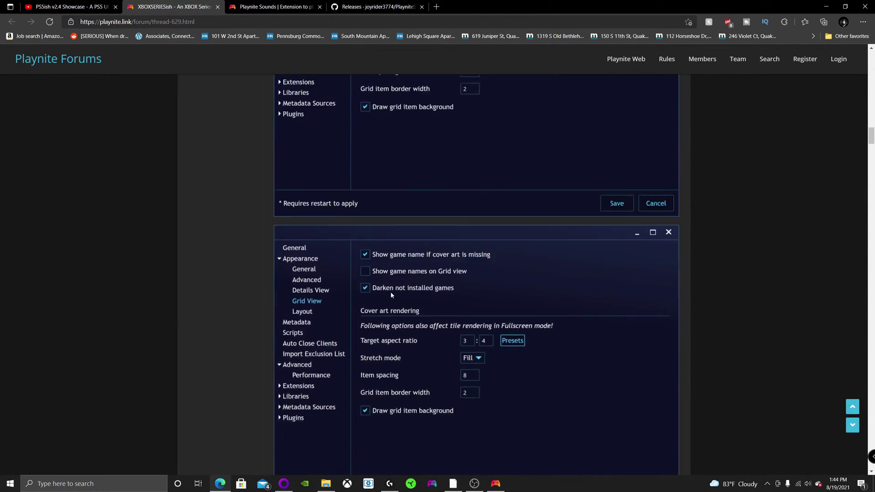
pyautogui.scroll(-15, 391, 295)
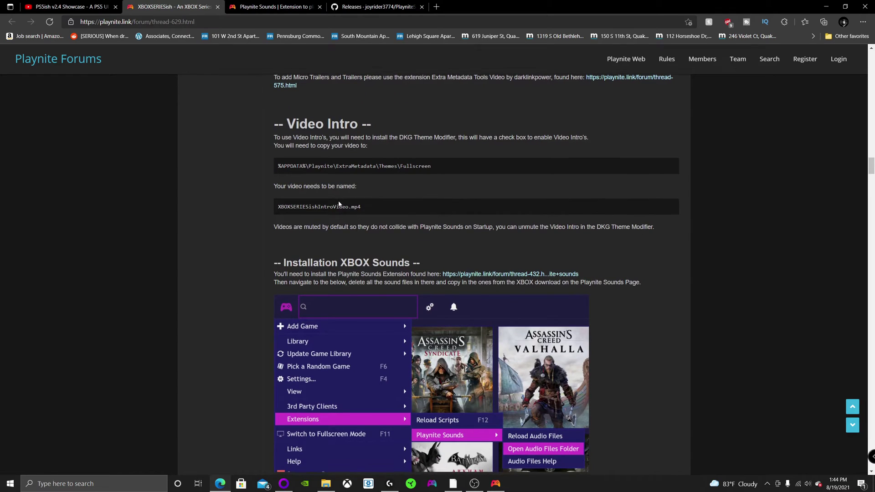
pyautogui.scroll(-5, 338, 201)
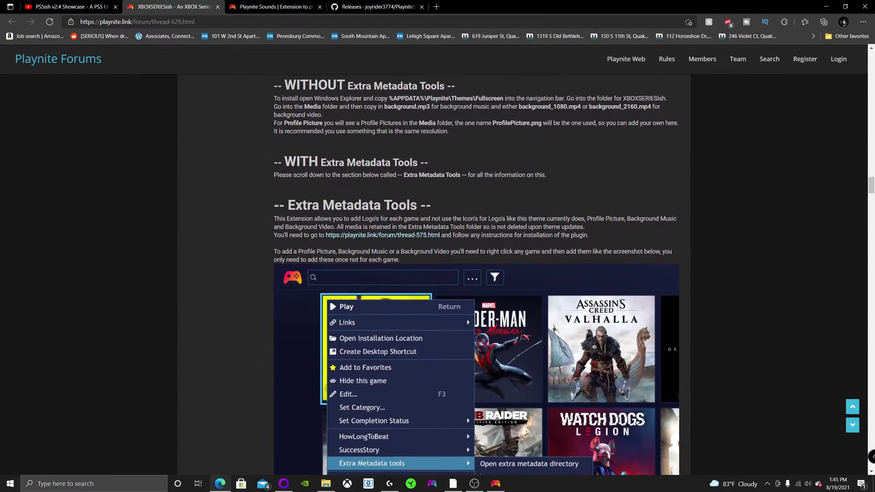
pyautogui.scroll(10, 401, 207)
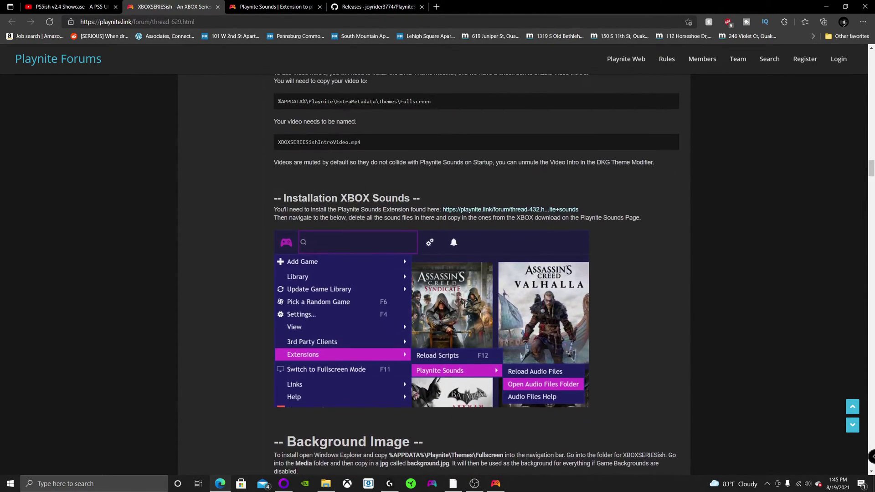
pyautogui.click(475, 210)
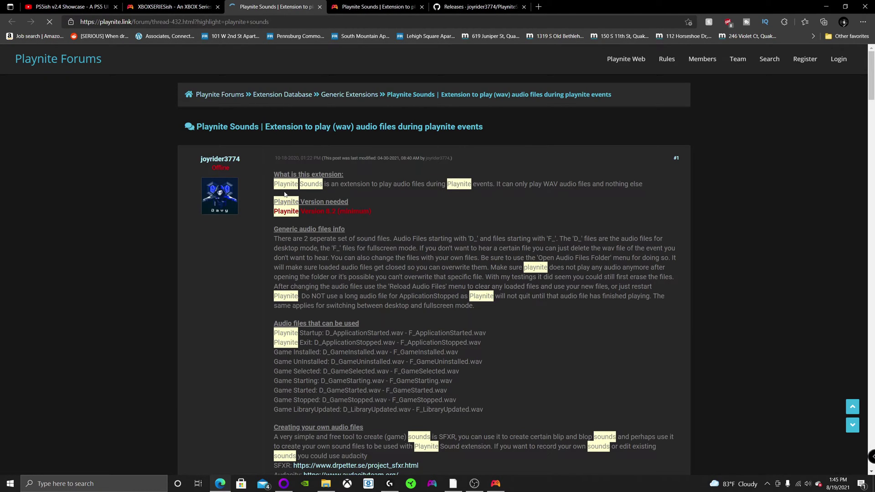
# Download Playnite_Sounds_3_1.pext from the extension's GitHub releases page and decline the Playnite Sounds update in Playnite
pyautogui.scroll(-15, 285, 195)
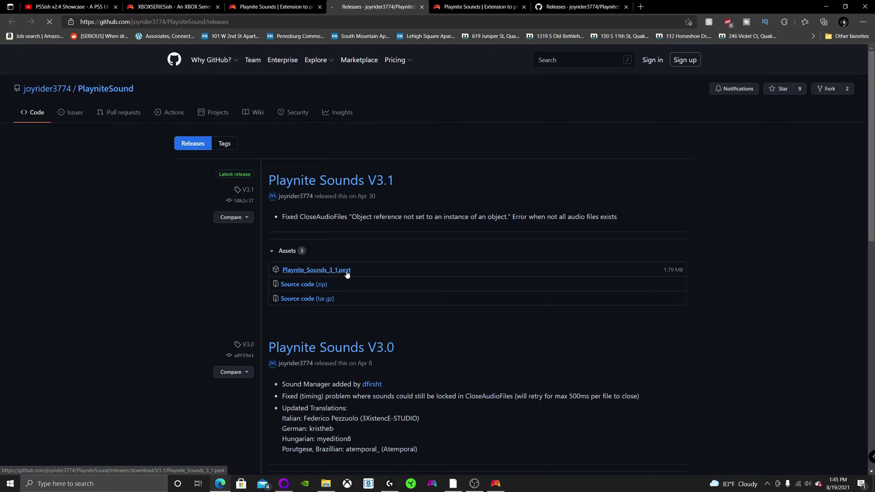
pyautogui.click(347, 272)
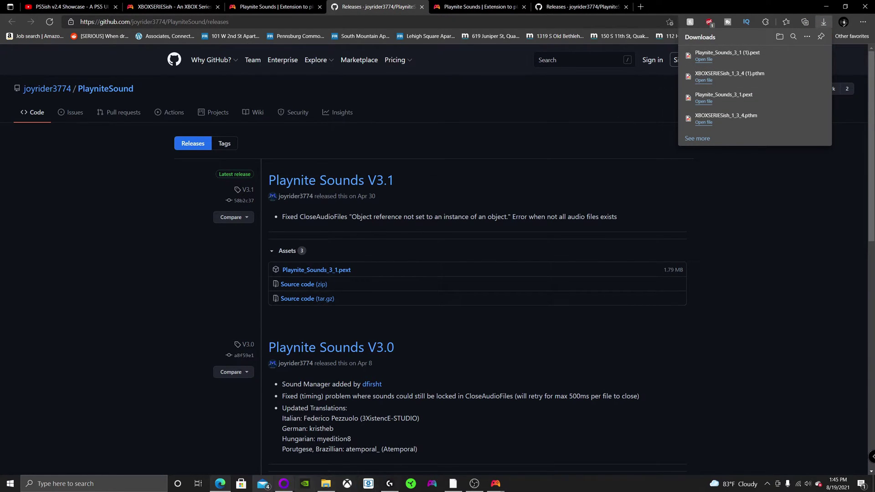
pyautogui.moveTo(496, 483)
pyautogui.click(459, 455)
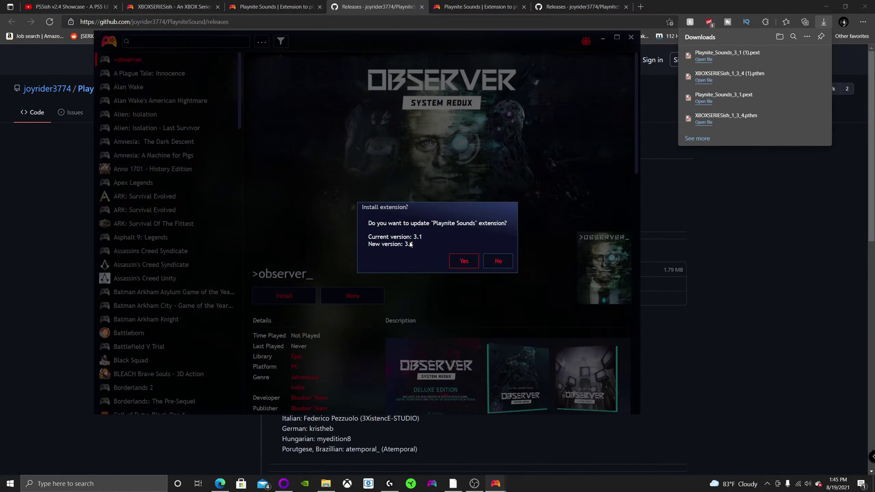
pyautogui.click(499, 261)
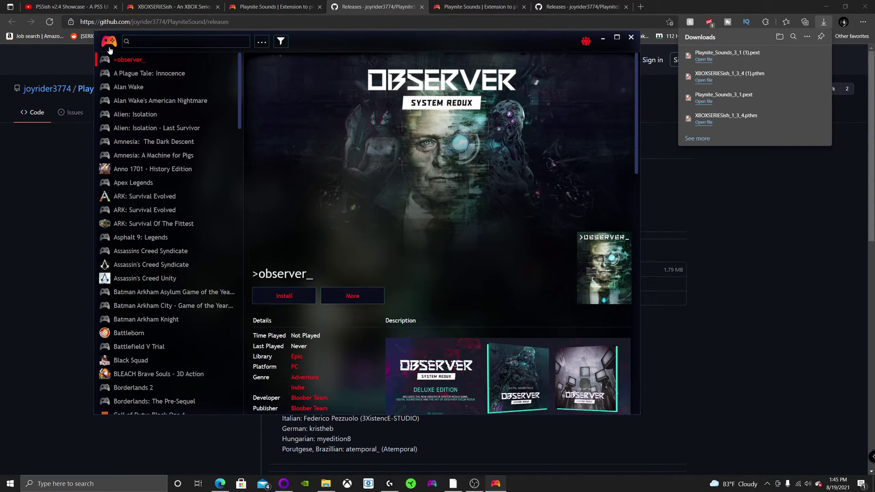
pyautogui.click(298, 418)
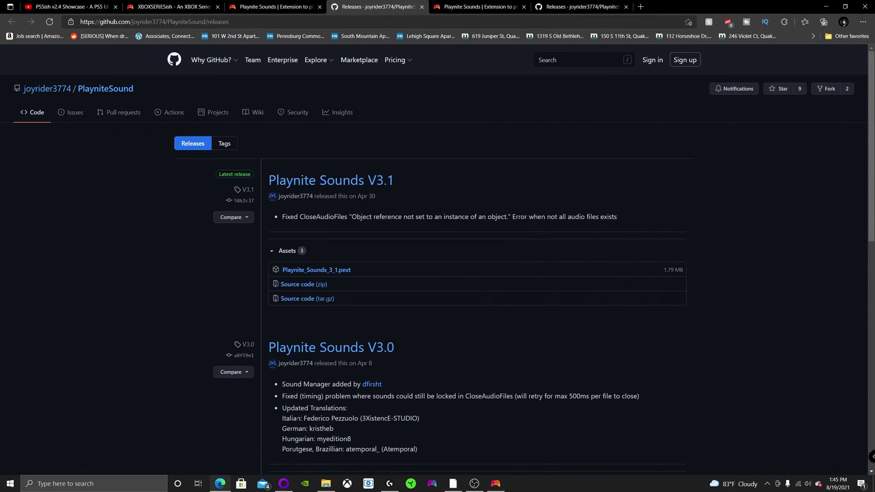
# Close the GitHub releases tab and download Xbox Sound Files.zip from the sound packs listed in the Playnite Sounds thread
pyautogui.click(421, 7)
pyautogui.scroll(-10, 384, 230)
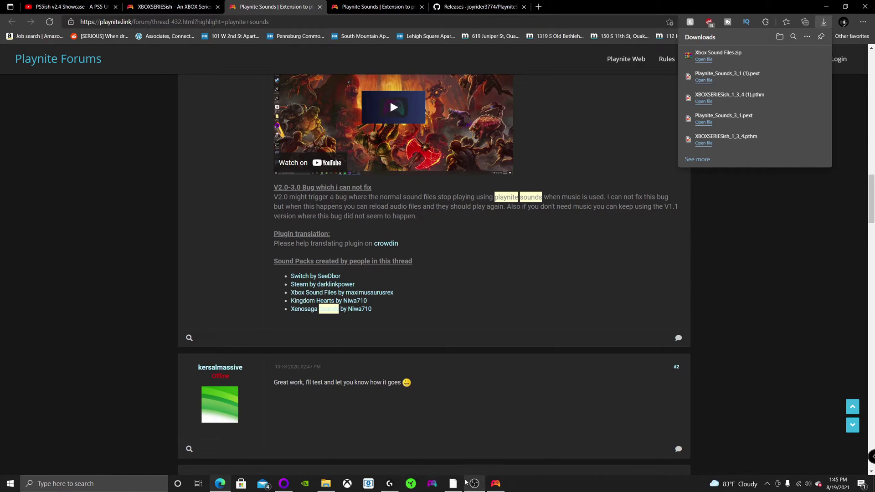
# Switch to Playnite and look at the Extensions categories in its settings, closing them without saving
pyautogui.click(496, 483)
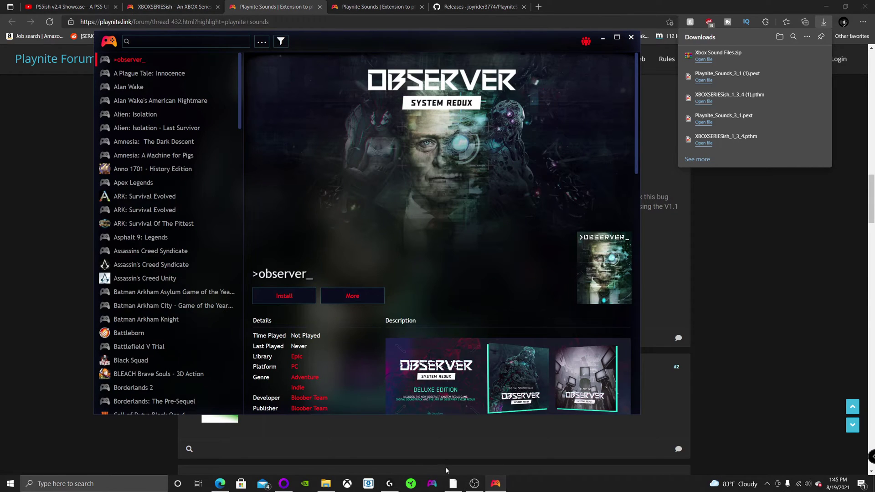
pyautogui.click(109, 41)
pyautogui.moveTo(144, 143)
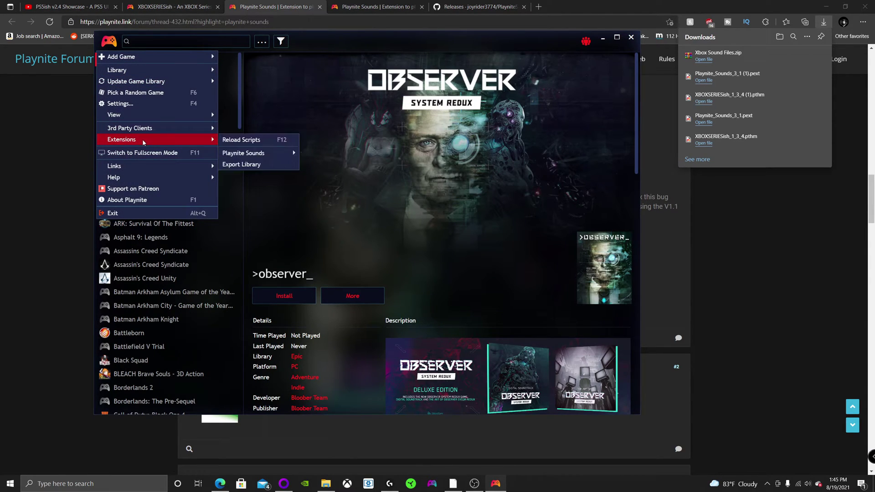
pyautogui.click(135, 106)
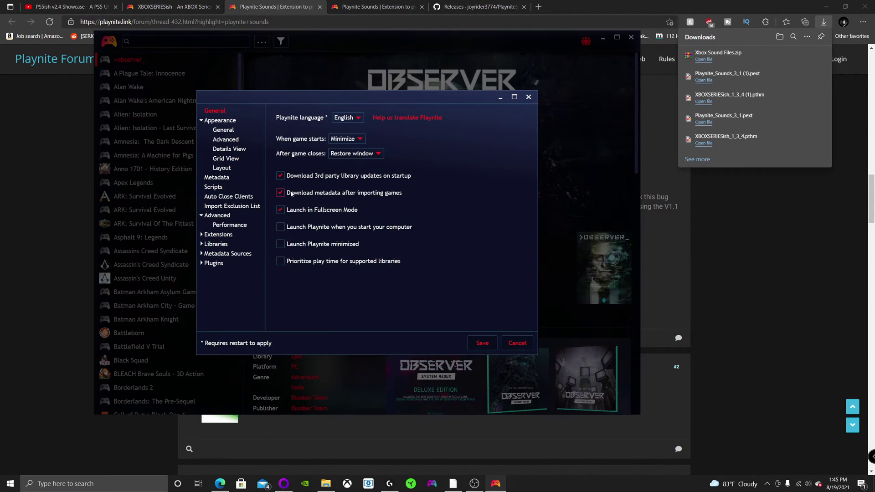
pyautogui.click(209, 237)
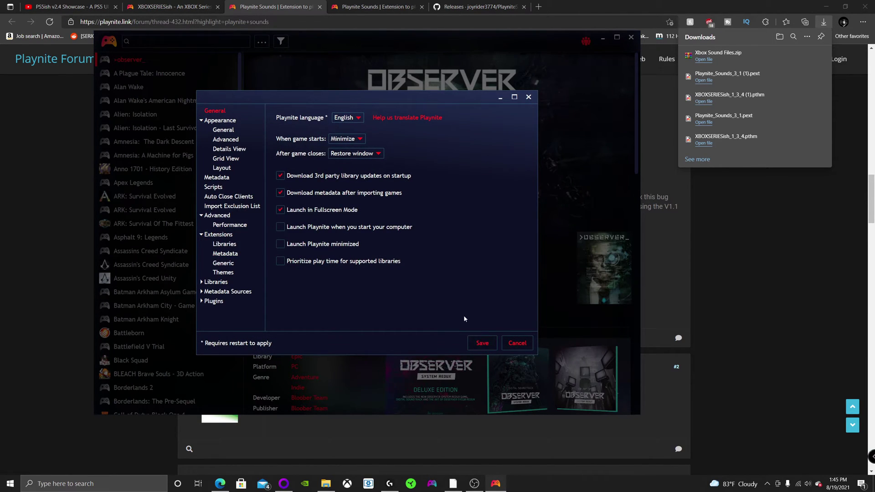
pyautogui.click(516, 344)
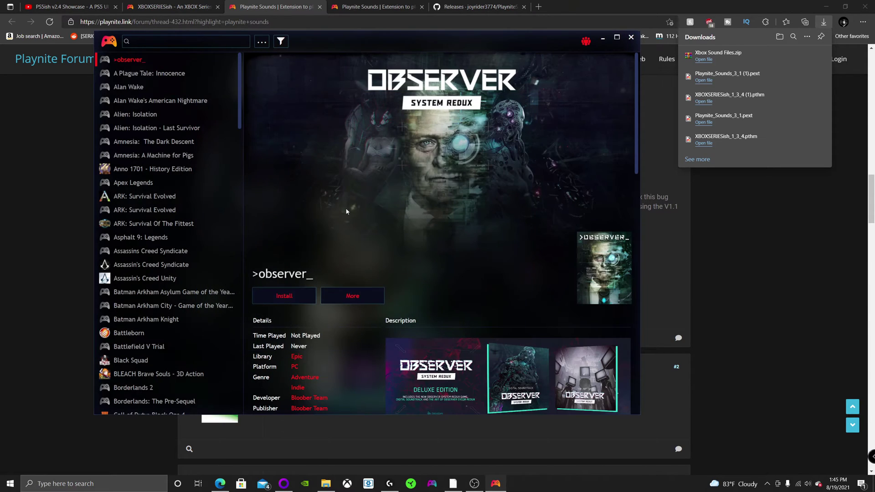
# Open the Music Files folder of the Playnite Sounds extension
pyautogui.click(108, 41)
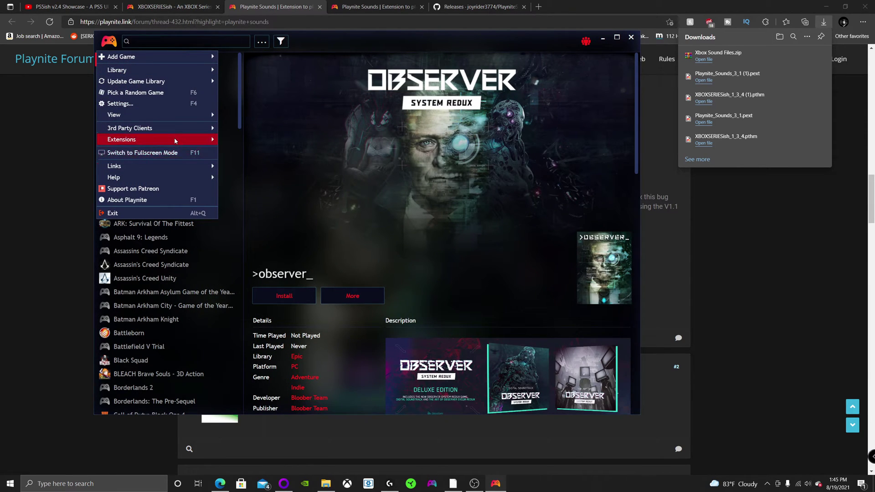
pyautogui.moveTo(210, 144)
pyautogui.moveTo(247, 153)
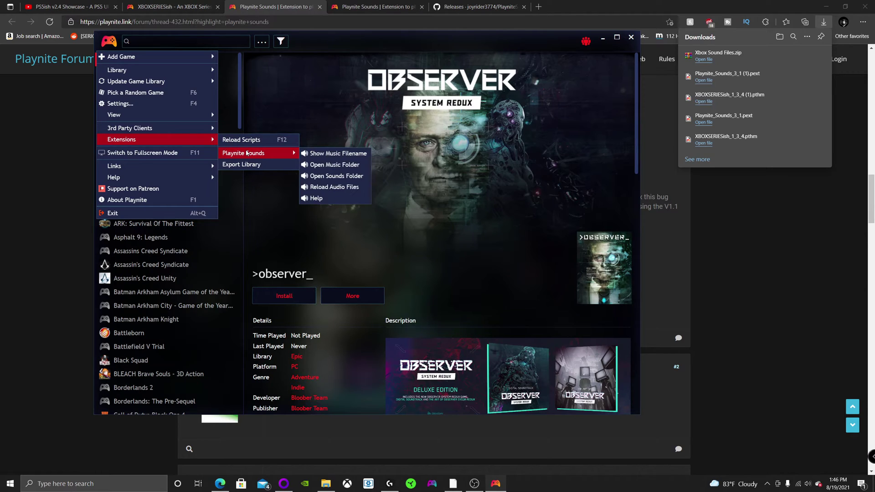
pyautogui.click(329, 166)
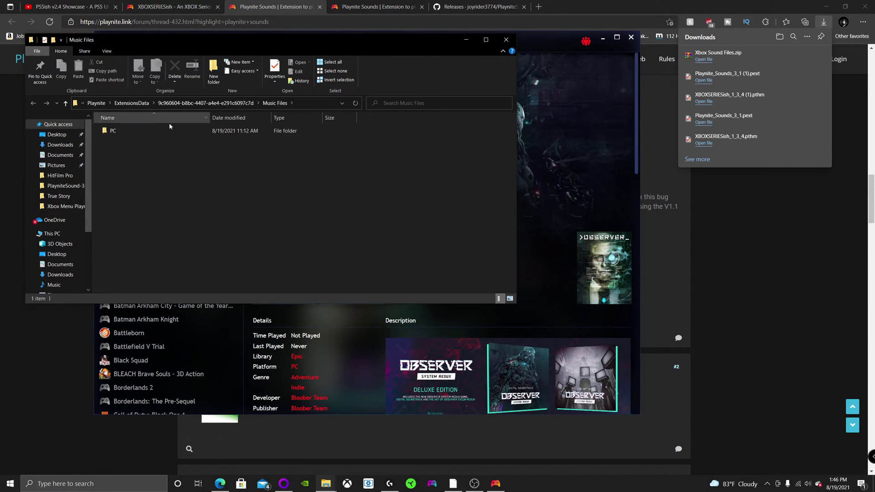
# Go to the Downloads folder and inspect the sound files inside the Xbox Sound Files archive, closing it without extracting
pyautogui.click(59, 146)
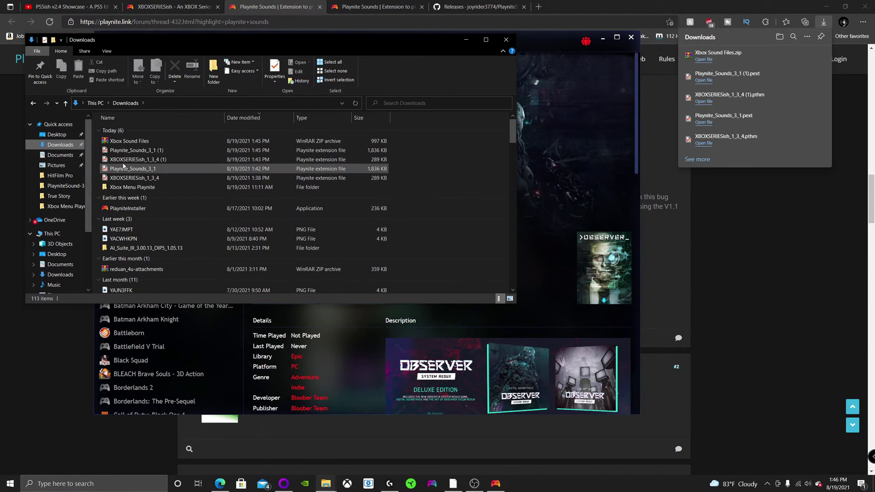
pyautogui.doubleClick(127, 142)
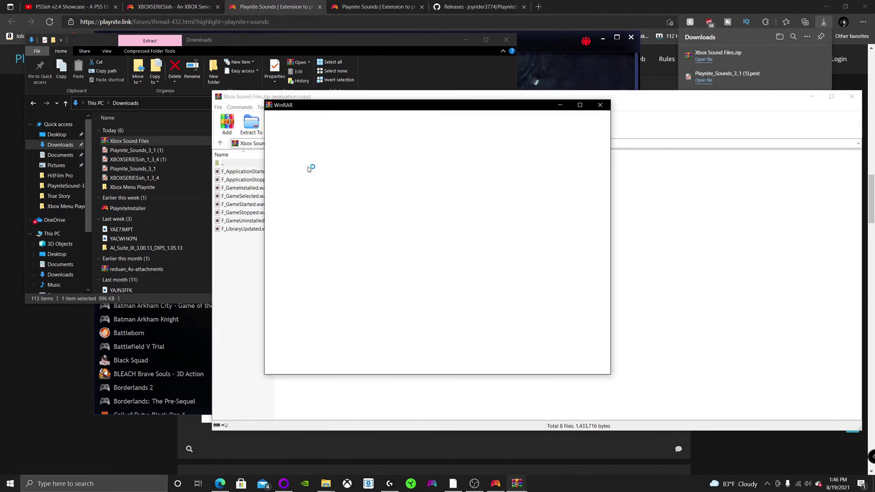
pyautogui.moveTo(292, 289); pyautogui.dragTo(245, 188)
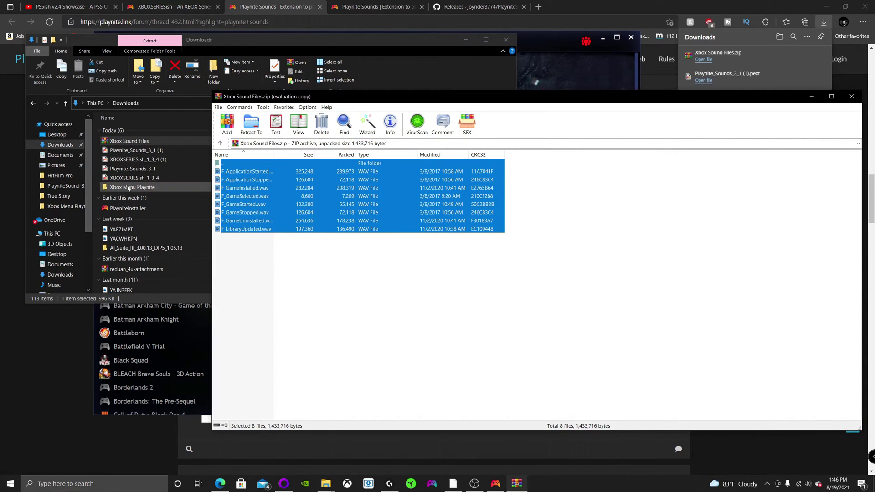
pyautogui.click(851, 97)
# Copy all the sound files from the Xbox Sound Files folder inside Xbox Menu Playnite in Downloads
pyautogui.doubleClick(132, 187)
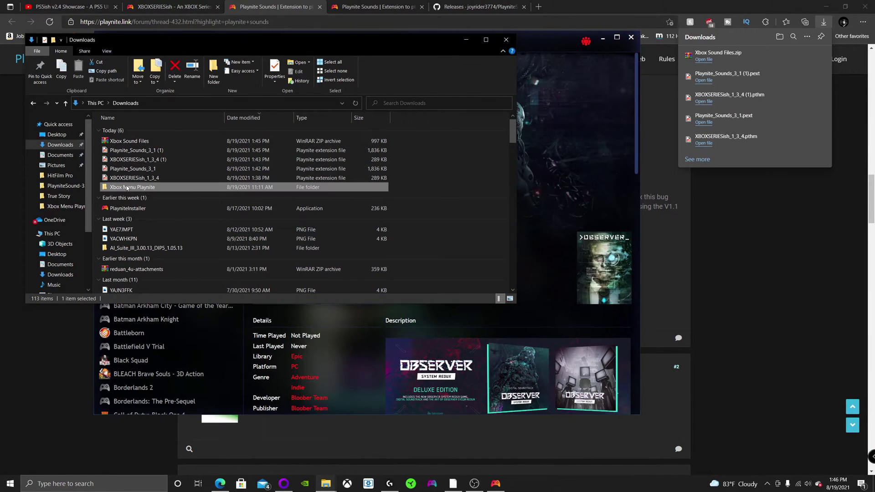
pyautogui.doubleClick(135, 168)
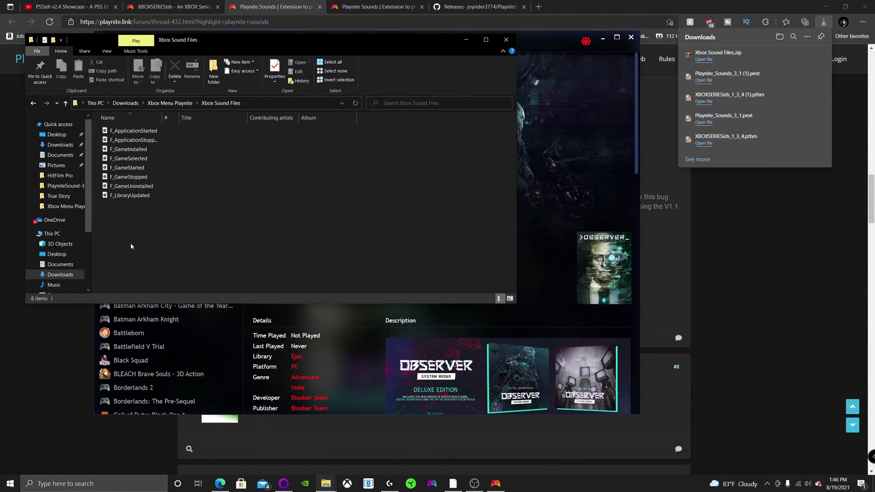
pyautogui.moveTo(131, 247); pyautogui.dragTo(134, 130)
pyautogui.rightClick(139, 157)
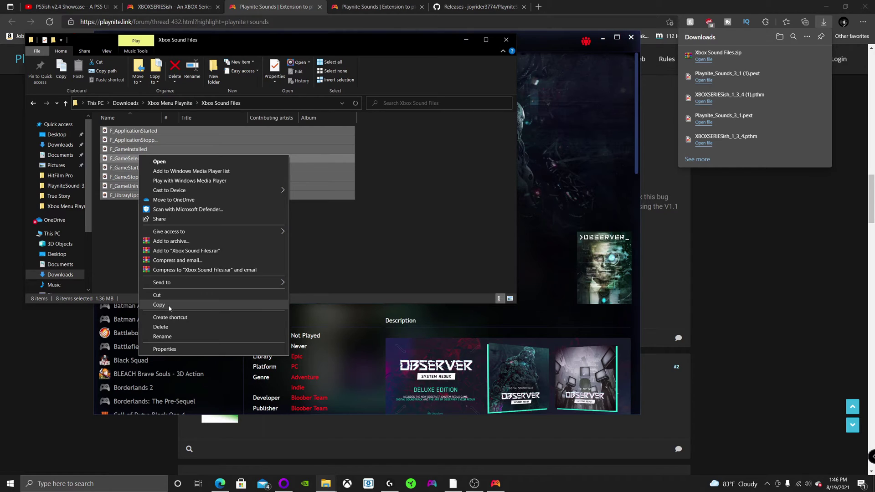
pyautogui.click(169, 305)
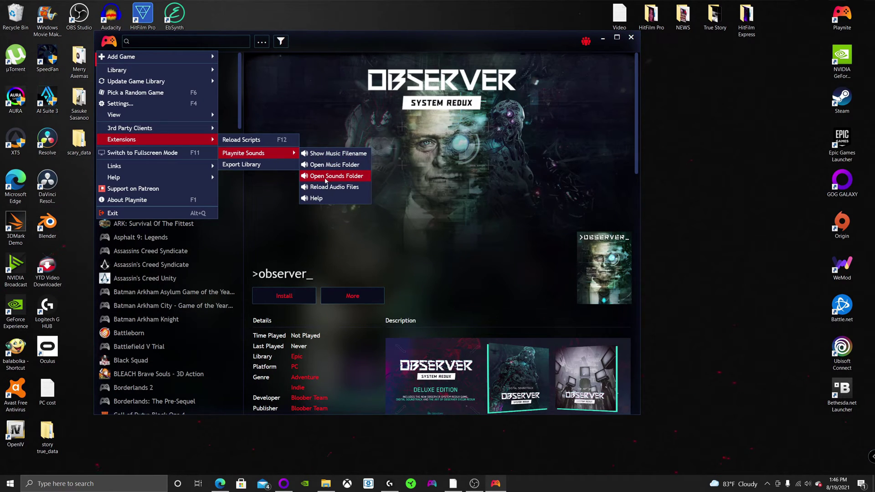
# Open the Playnite Sounds extension's Sound Files folder and delete all the existing sound files in it
pyautogui.click(324, 177)
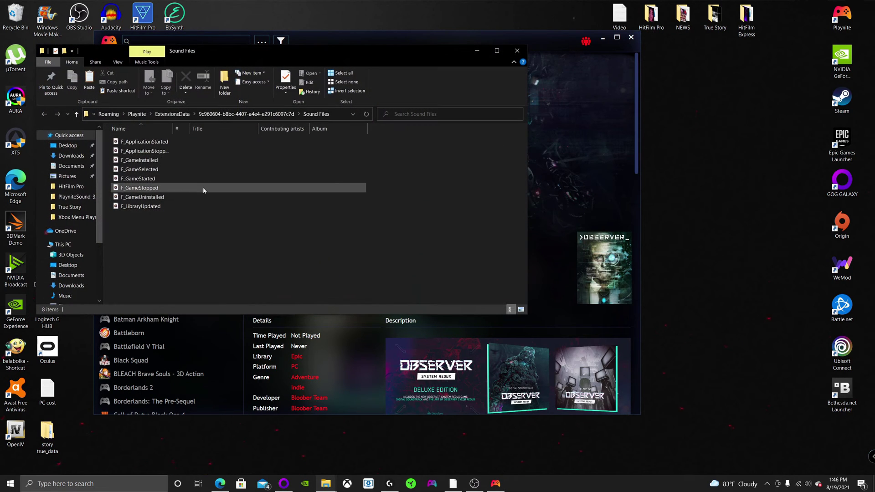
pyautogui.rightClick(184, 249)
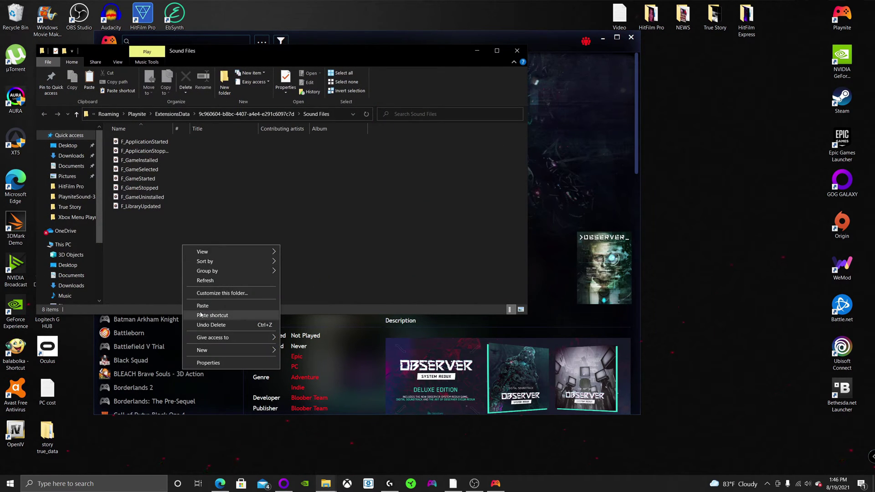
pyautogui.click(158, 294)
pyautogui.moveTo(184, 288); pyautogui.dragTo(109, 136)
pyautogui.rightClick(194, 168)
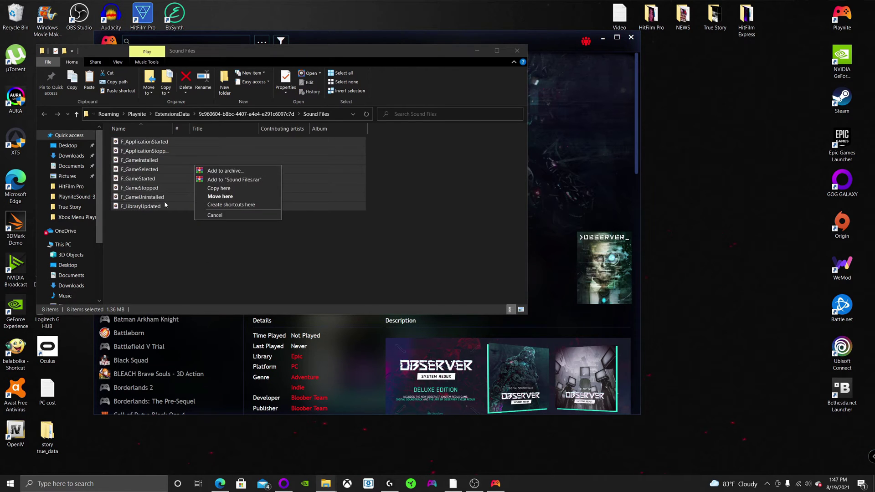
pyautogui.rightClick(170, 181)
pyautogui.click(192, 353)
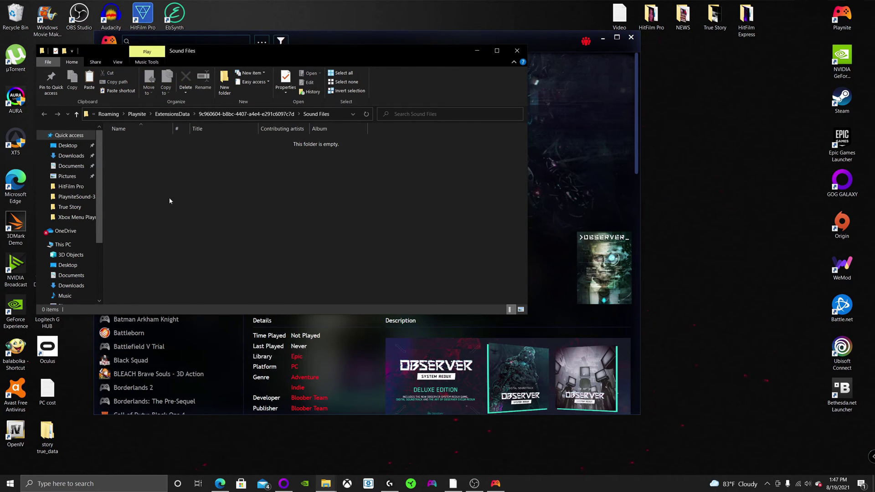
# Paste the copied Xbox sound files into the emptied Sound Files folder and close the folder window
pyautogui.rightClick(168, 198)
pyautogui.click(191, 259)
pyautogui.click(170, 219)
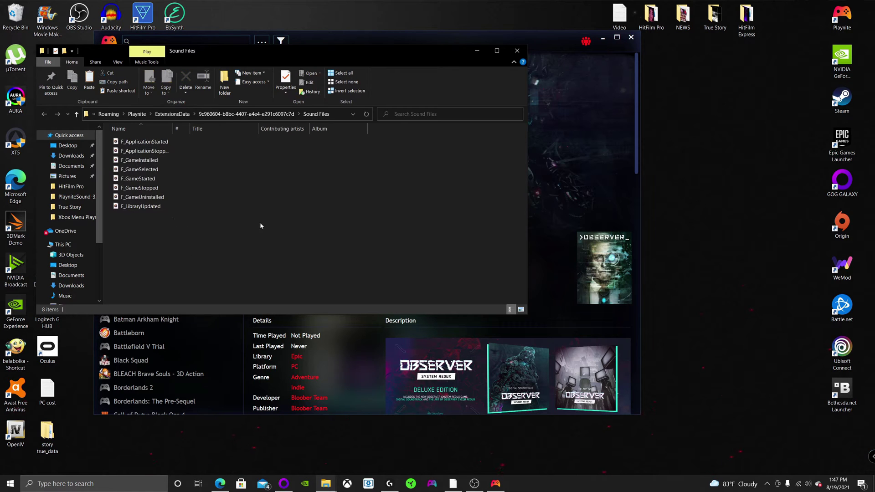
pyautogui.click(516, 50)
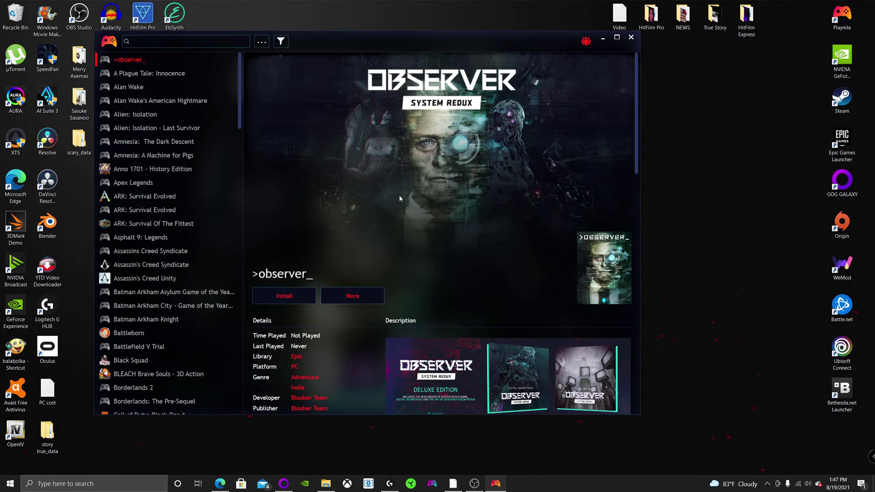
# Check the Launch in Fullscreen Mode option in Playnite's general settings and leave without saving
pyautogui.click(111, 42)
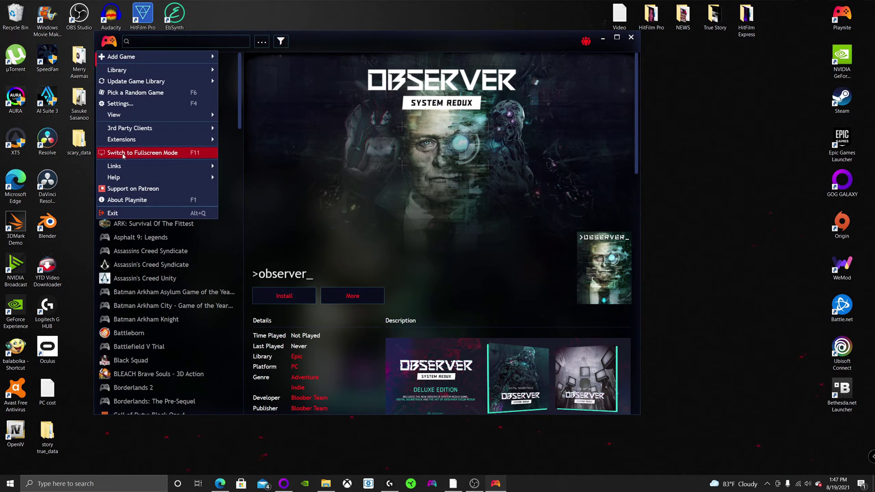
pyautogui.click(127, 105)
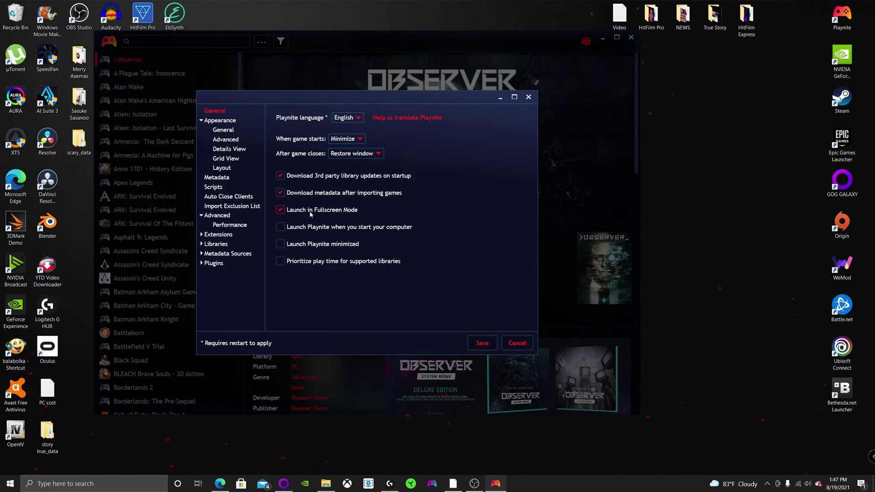
pyautogui.click(517, 343)
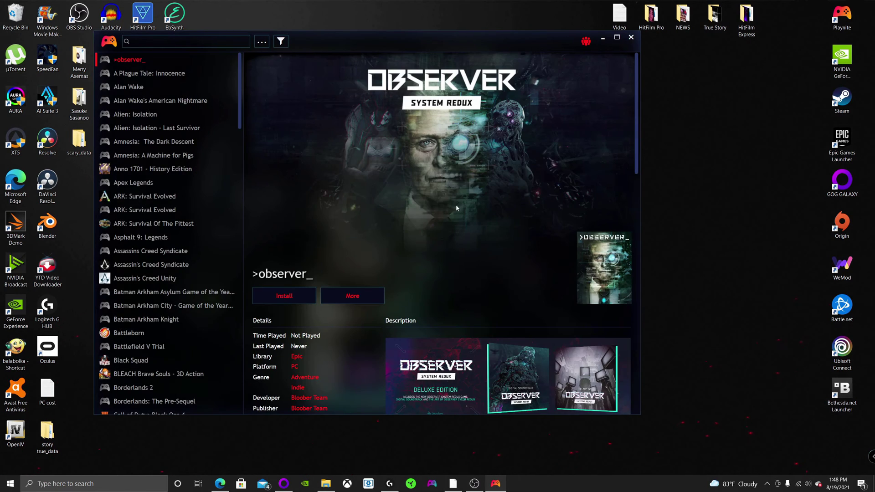
pyautogui.click(767, 484)
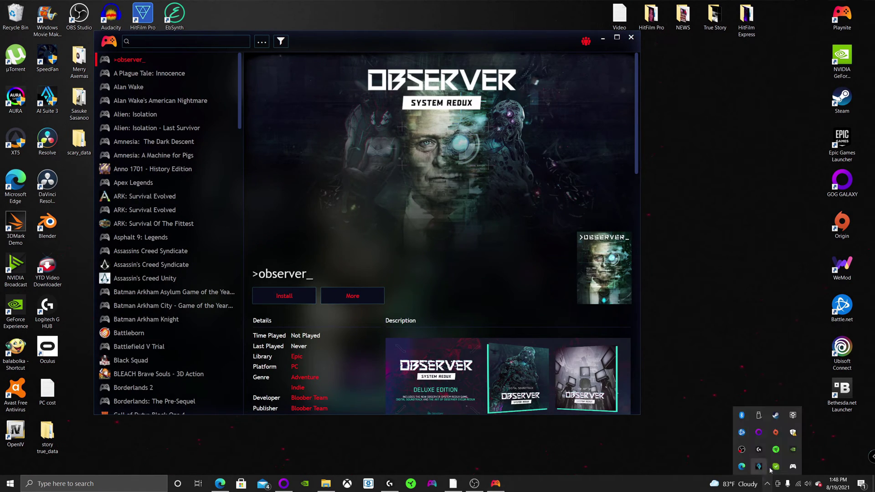
pyautogui.rightClick(793, 467)
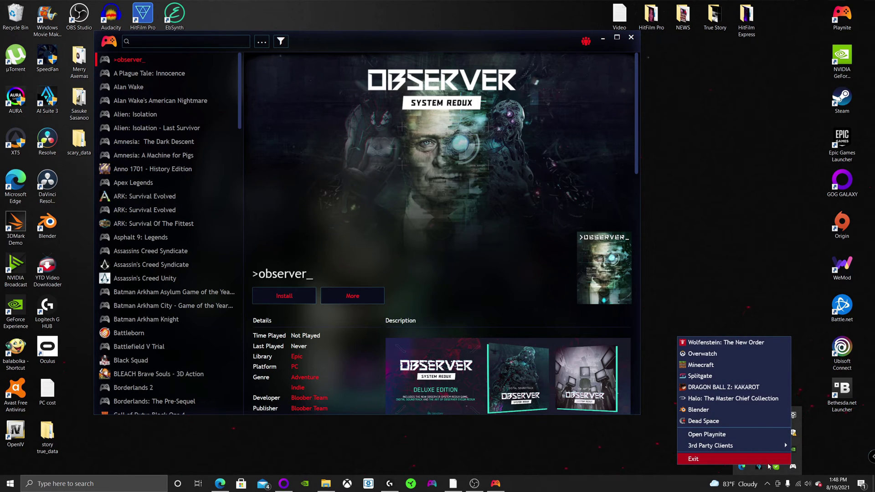
pyautogui.click(772, 469)
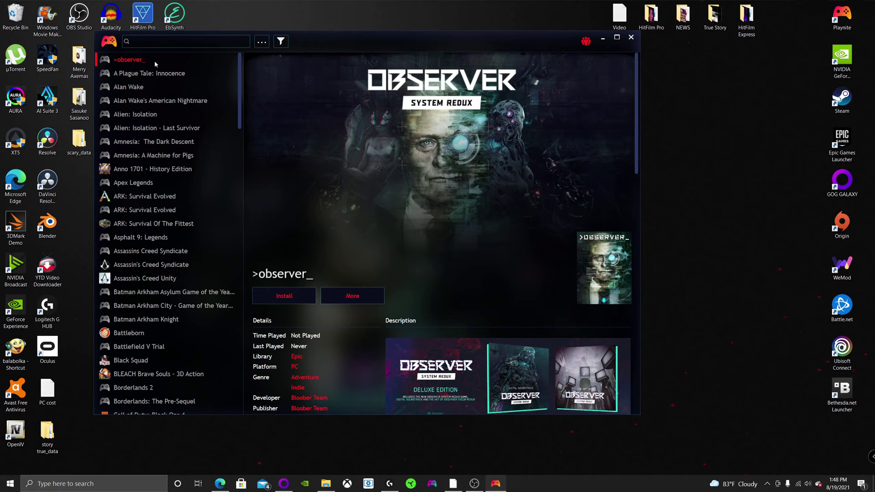
# Switch Playnite to fullscreen mode
pyautogui.click(108, 41)
pyautogui.click(157, 151)
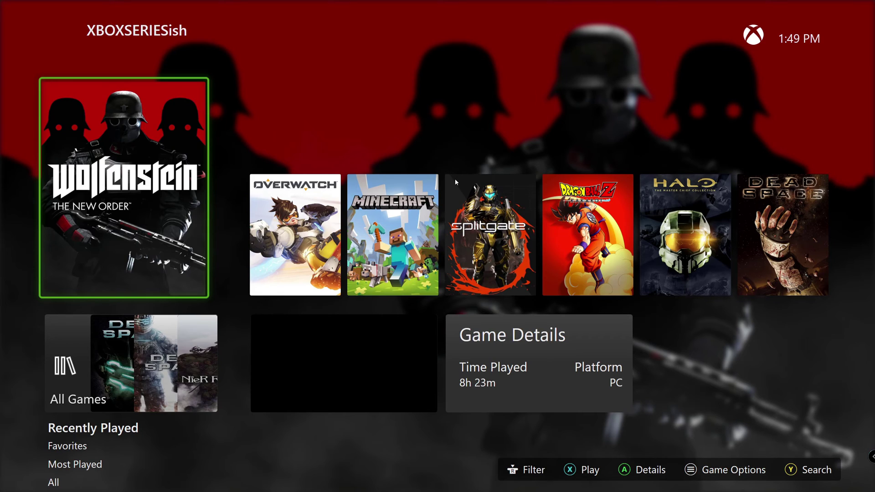
# Browse the recently played games row through to Dead Space and back to try the Xbox theme and sounds
pyautogui.press('Down')
pyautogui.press('Up')
pyautogui.press('Right')
pyautogui.press('Right')
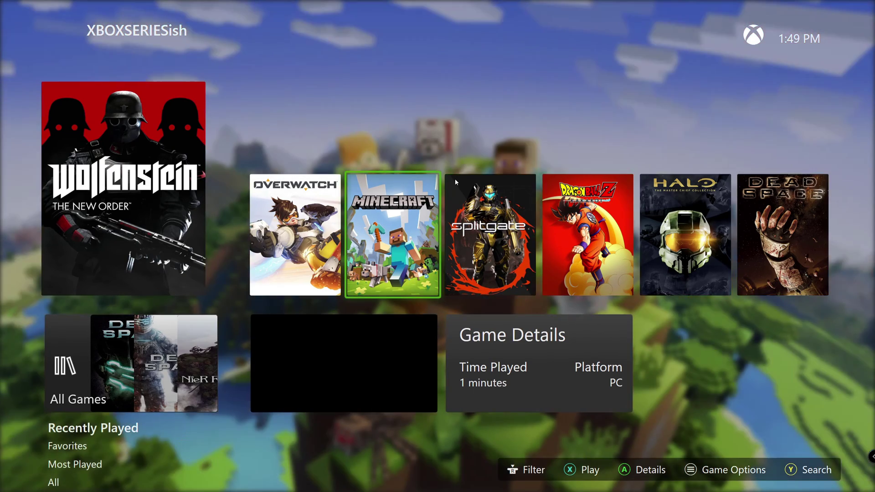
pyautogui.press('Right')
pyautogui.press('Right')
pyautogui.press('Right')
pyautogui.press('Right')
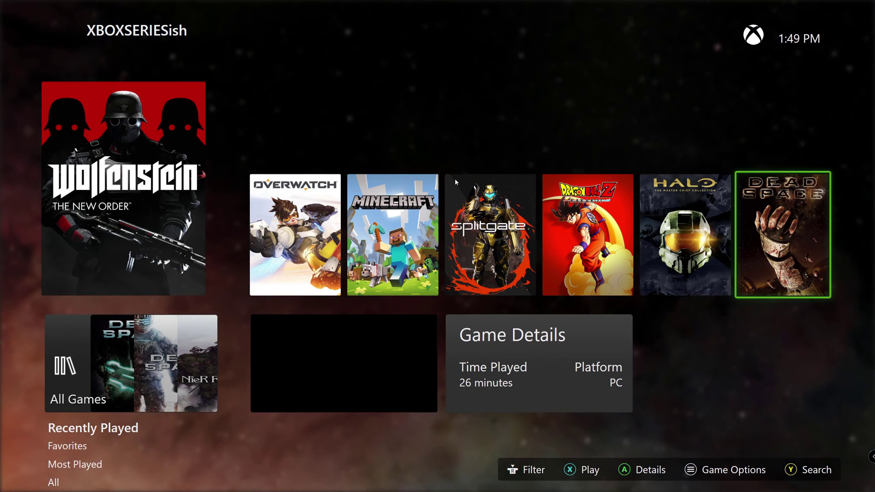
pyautogui.press('Left')
pyautogui.press('Left')
pyautogui.press('Left')
pyautogui.press('Left')
pyautogui.press('Left')
pyautogui.press('Left')
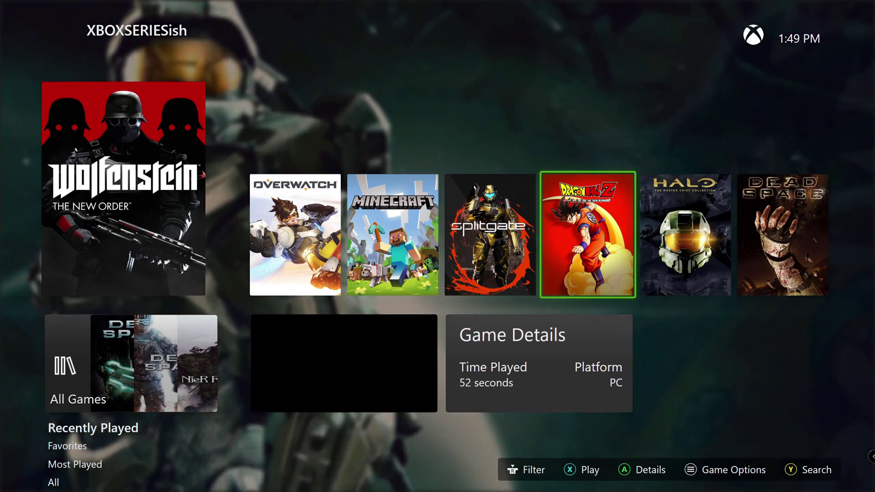
# Move through the All Games tile and the Recently Played, Favorites, Most Played and All filters, returning to All Games
pyautogui.press('Down')
pyautogui.press('Down')
pyautogui.press('Down')
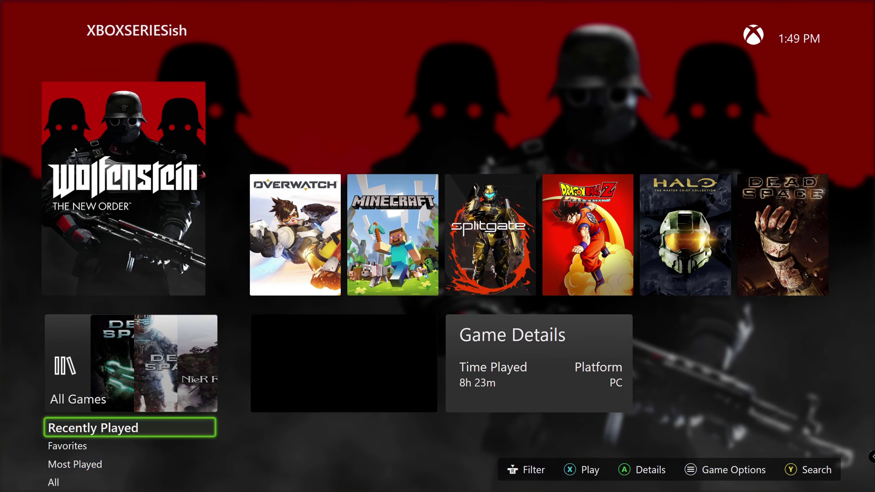
pyautogui.press('Up')
pyautogui.press('Down')
pyautogui.press('Down')
pyautogui.press('Down')
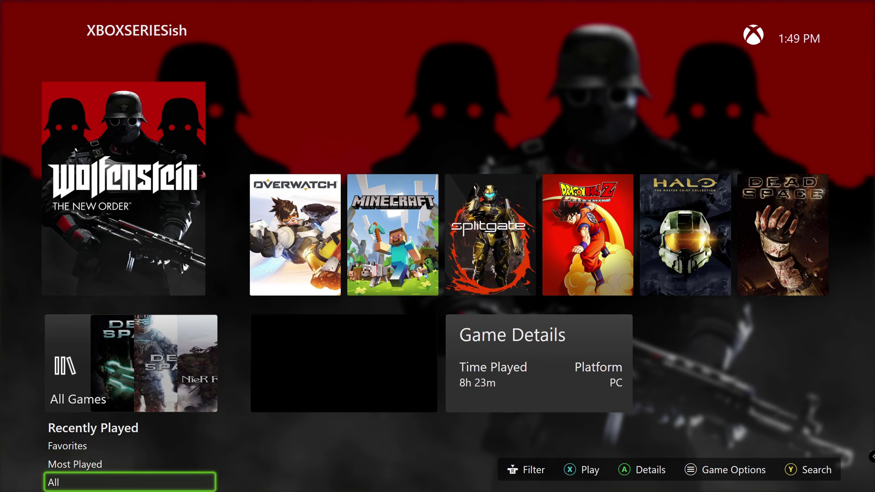
pyautogui.press('Up')
pyautogui.press('Up')
pyautogui.press('Up')
pyautogui.press('Up')
pyautogui.press('Up')
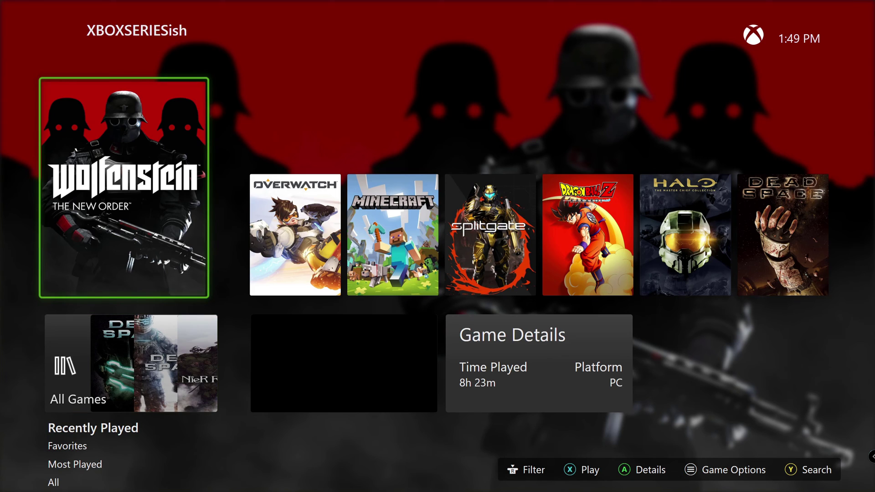
pyautogui.press('Down')
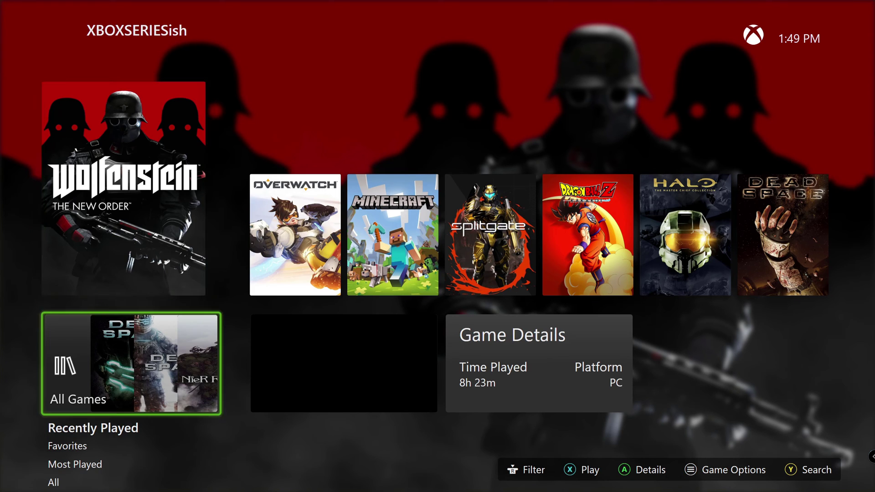
# Open the All Games library view from the fullscreen home screen
pyautogui.press('Up')
pyautogui.press('Down')
pyautogui.press('Return')
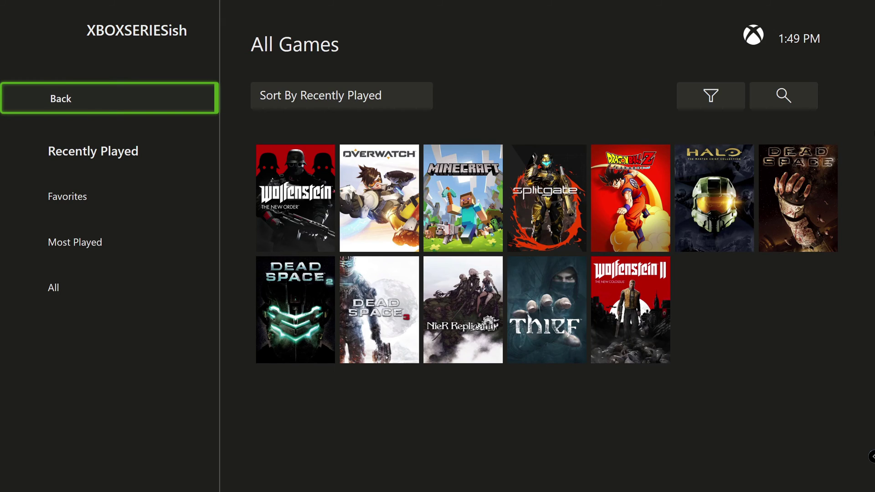
# Switch the All Games view from the Recently Played filter to All and move into the game grid
pyautogui.press('Down')
pyautogui.press('Down')
pyautogui.press('Down')
pyautogui.press('Down')
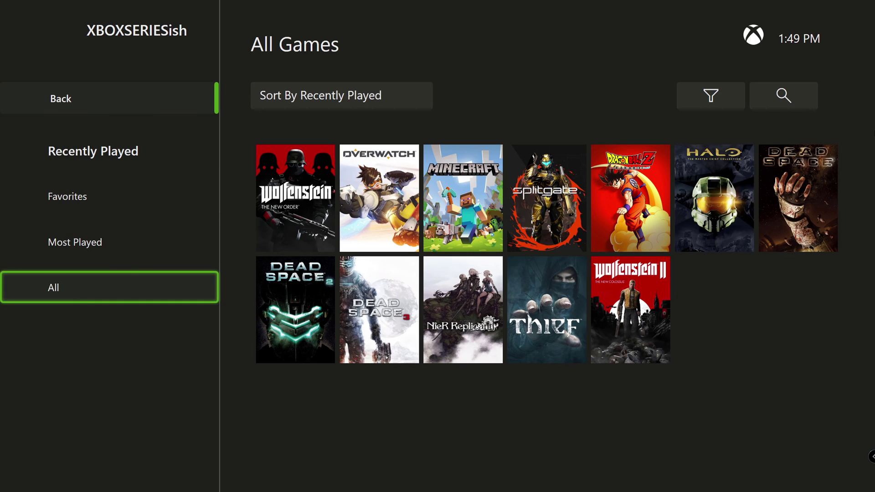
pyautogui.press('Right')
pyautogui.press('Right')
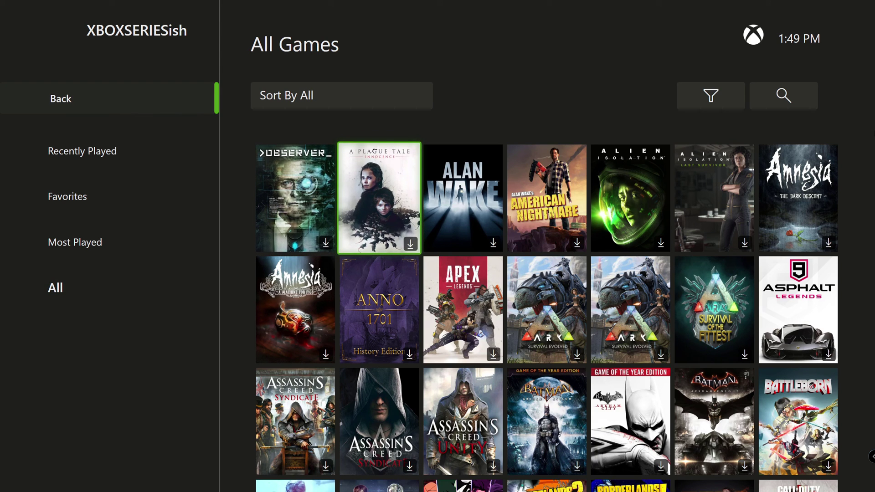
# Browse the full game grid down to its last row and go back up to Warframe
pyautogui.press('Right')
pyautogui.press('Right')
pyautogui.press('Down')
pyautogui.press('Down')
pyautogui.press('Down')
pyautogui.press('Down')
pyautogui.press('Down')
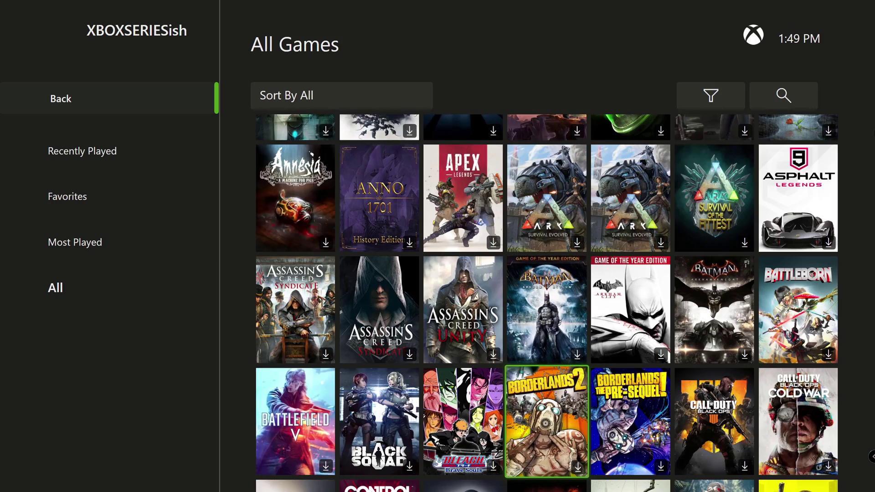
pyautogui.press('Down')
pyautogui.press('Down')
pyautogui.press('Down')
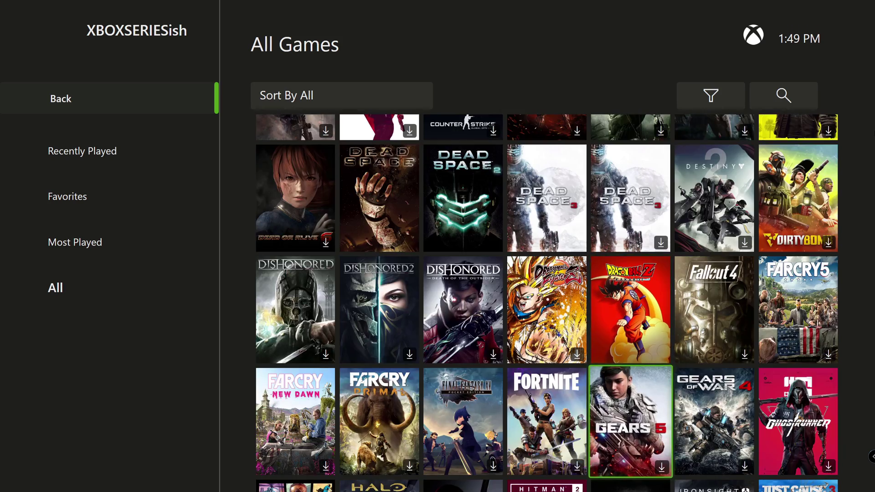
pyautogui.press('Down')
pyautogui.press('Down')
pyautogui.press('Down')
pyautogui.press('Down')
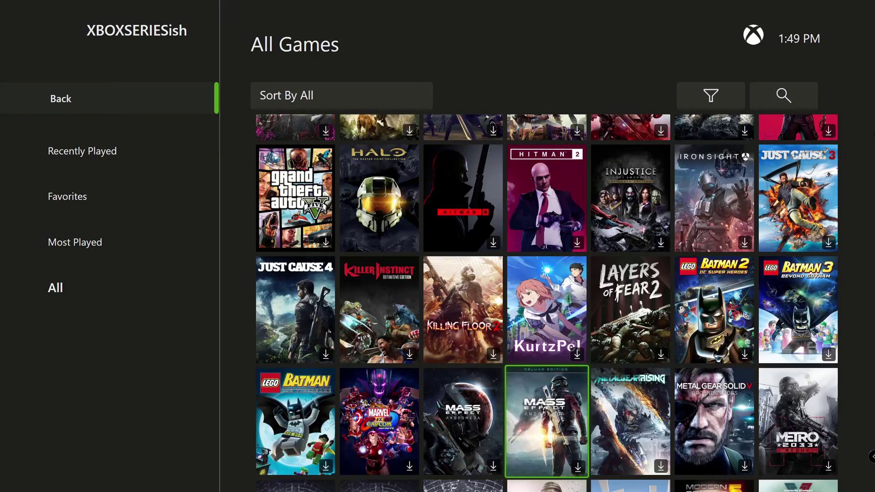
pyautogui.press('Down')
pyautogui.press('Down')
pyautogui.press('Down')
pyautogui.press('Down')
pyautogui.press('Down')
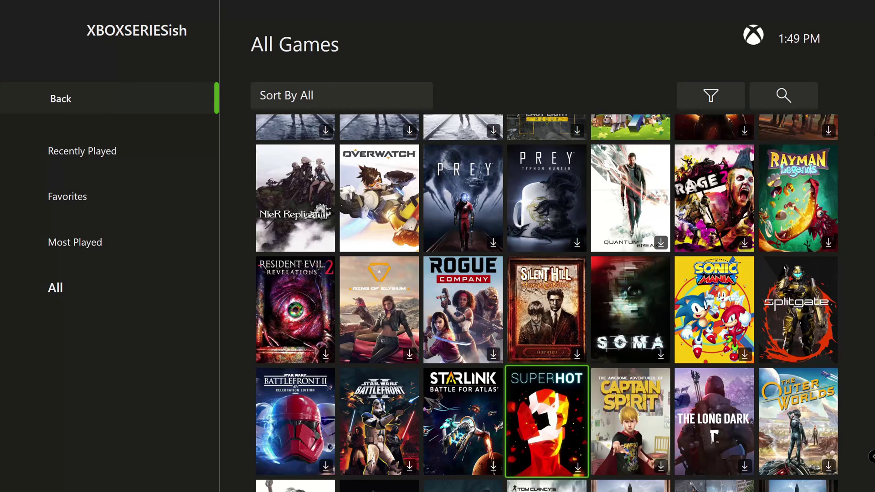
pyautogui.press('Up')
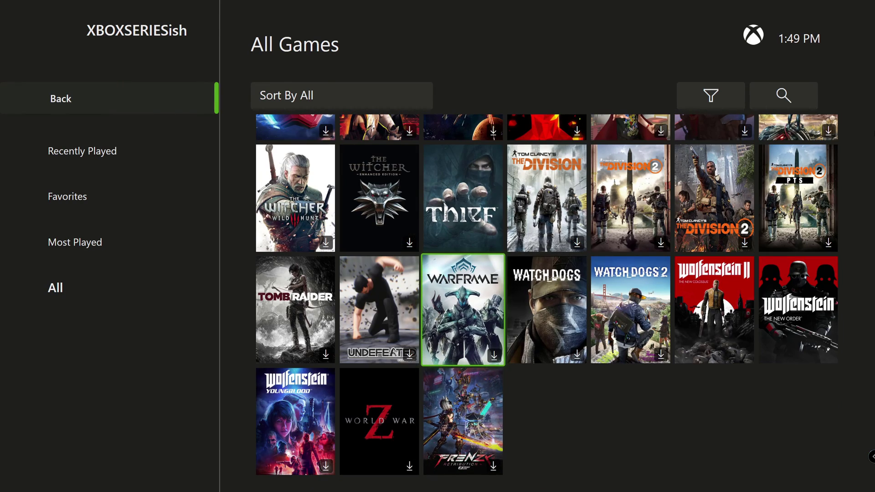